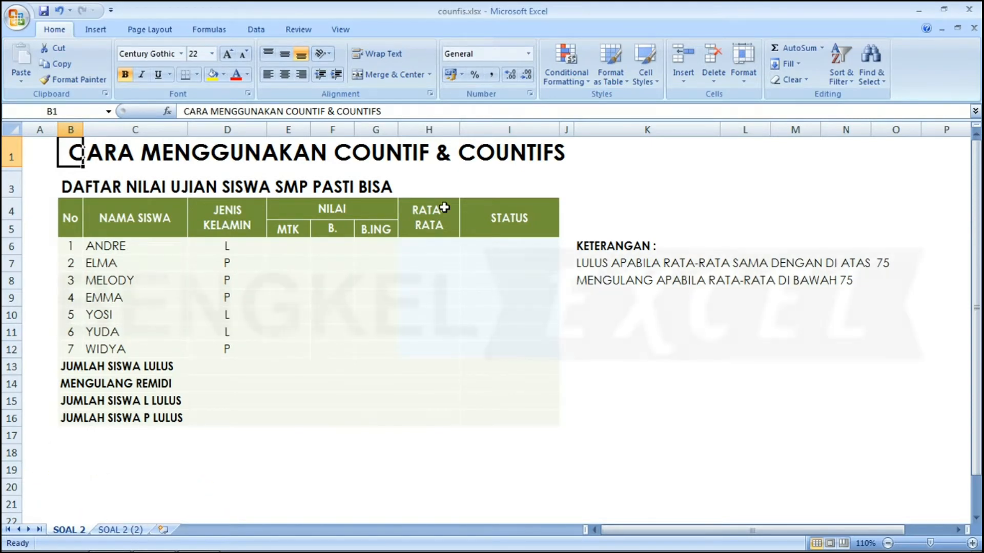
- Examine the grade table's student rows and its name, gender and NILAI column headings
key(Down)
key(Down)
key(Down)
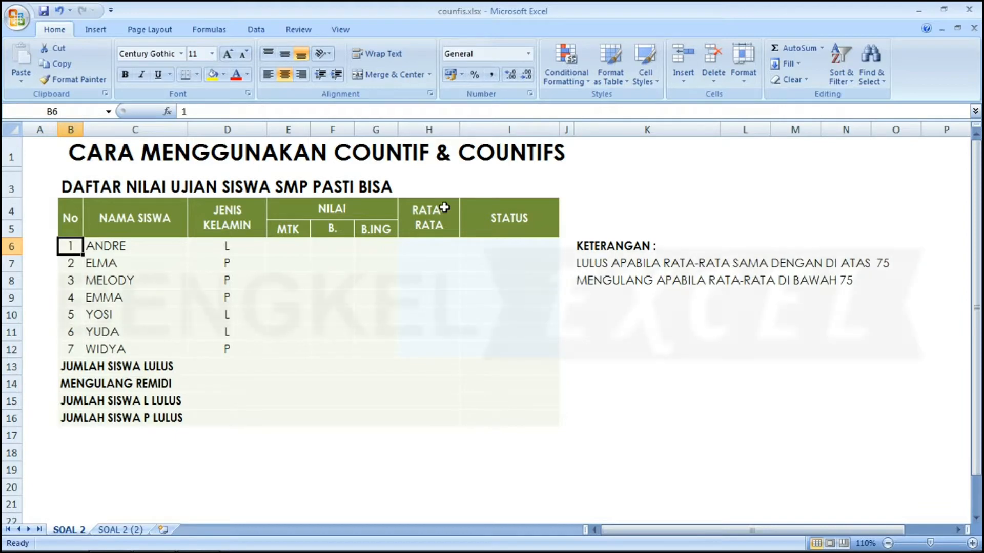
key(Right)
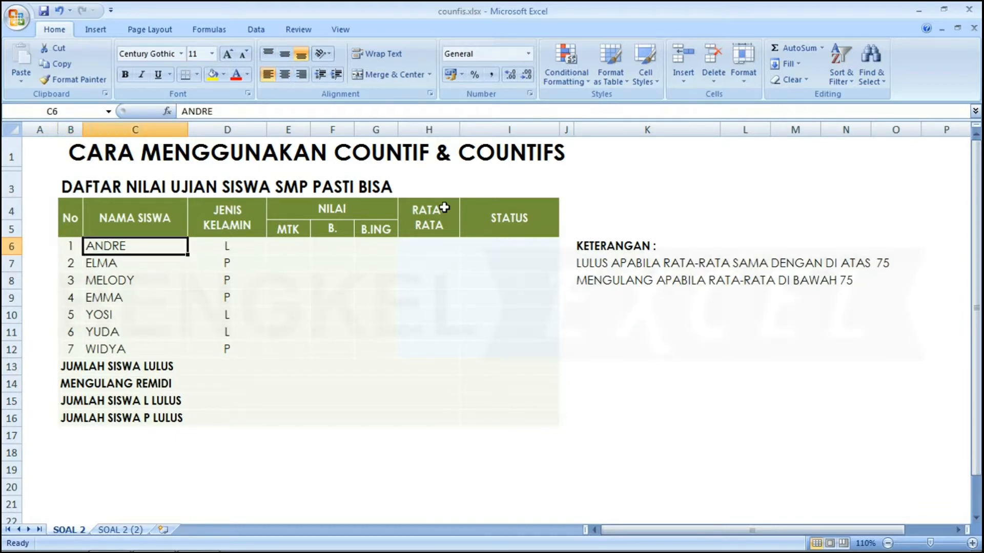
key(Right)
key(Up)
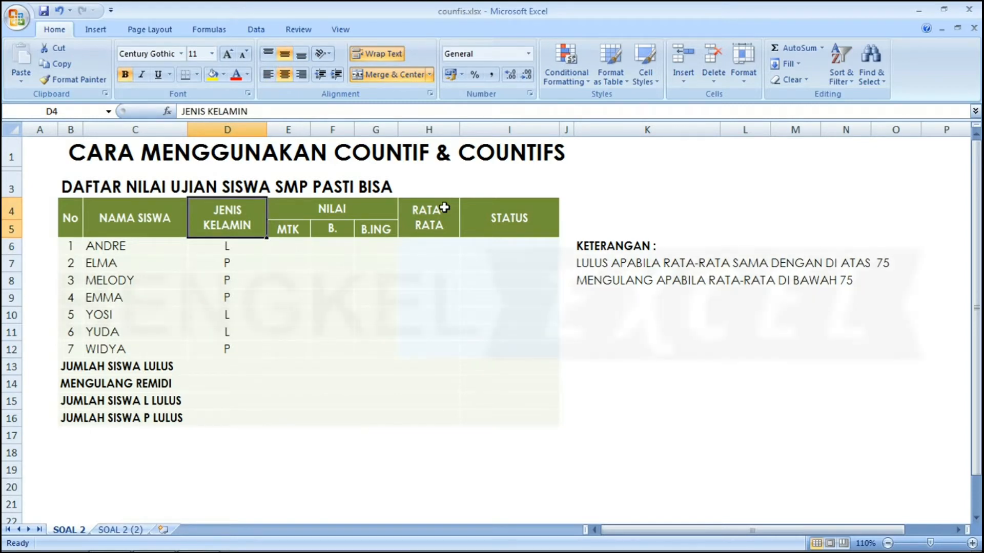
key(Left)
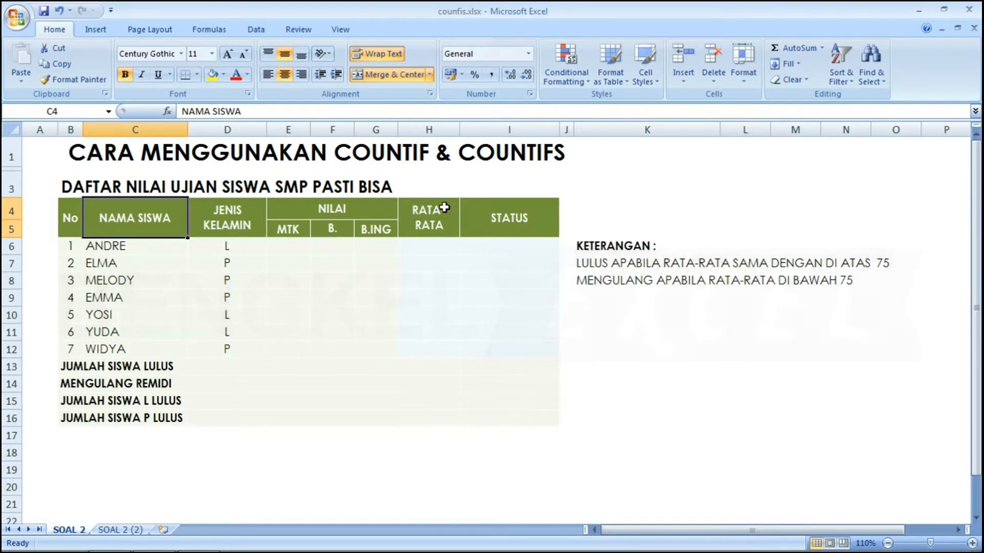
key(Right)
key(Right)
key(Down)
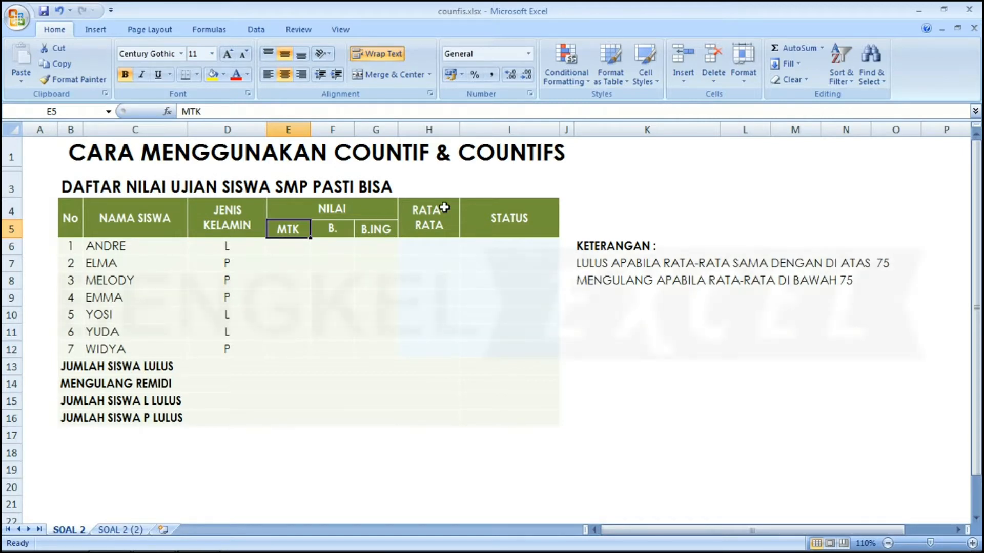
key(Right)
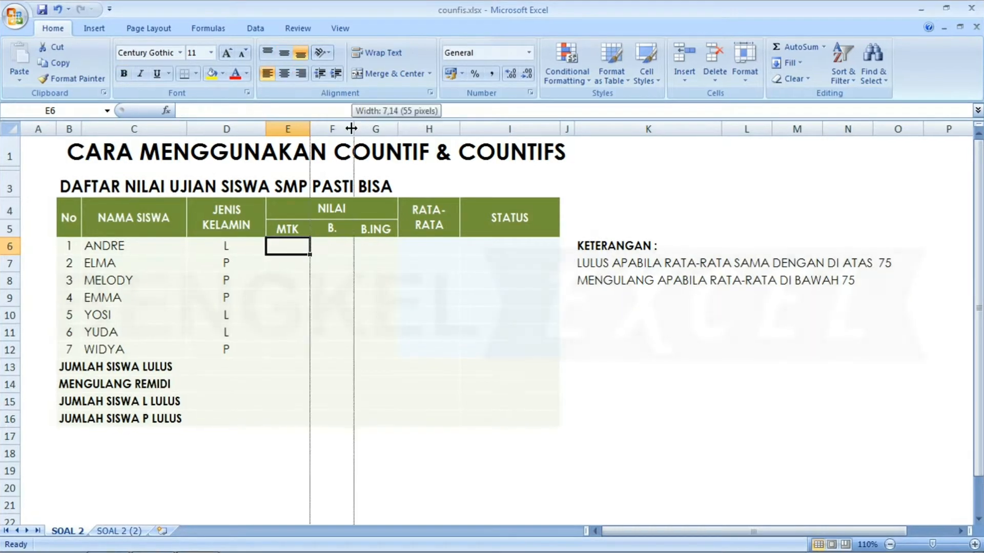
- Widen column F slightly so the full B. INDO heading fits
drag(354, 130, 357, 129)
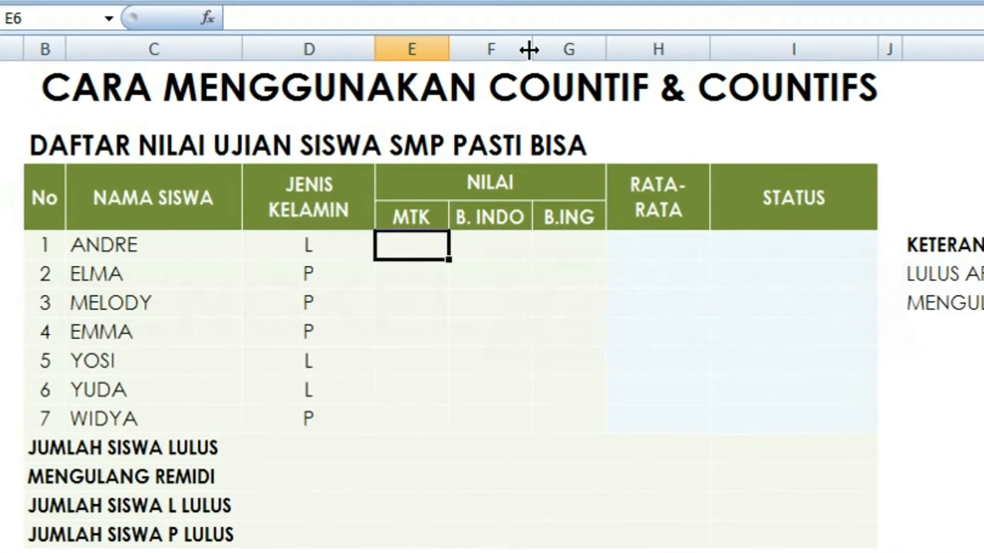
- Enter =RANDBETWEEN(50;100) in E6 as the MTK score of the first student
text(=ROU)
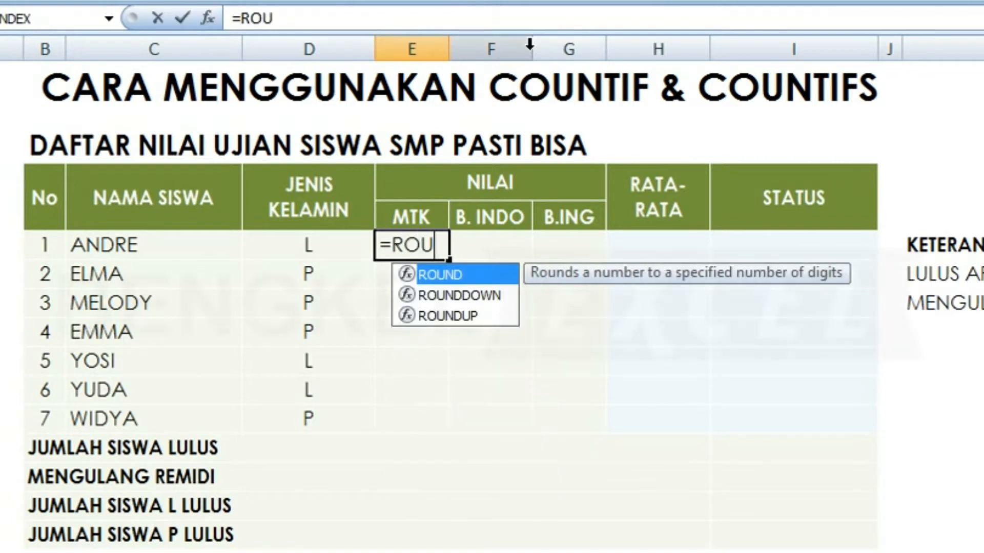
key(Down)
key(Down)
key(Up)
key(BackSpace)
key(BackSpace)
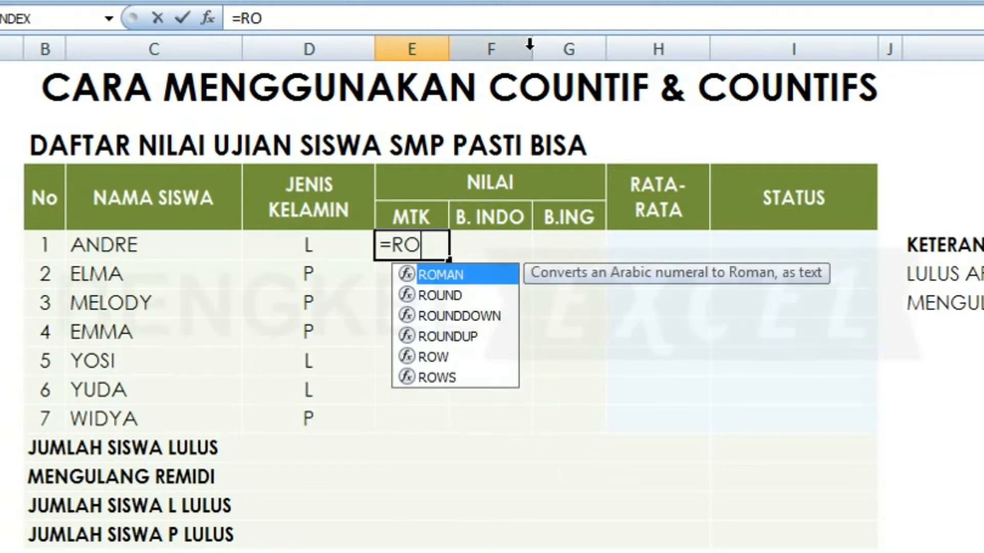
key(Down)
key(Down)
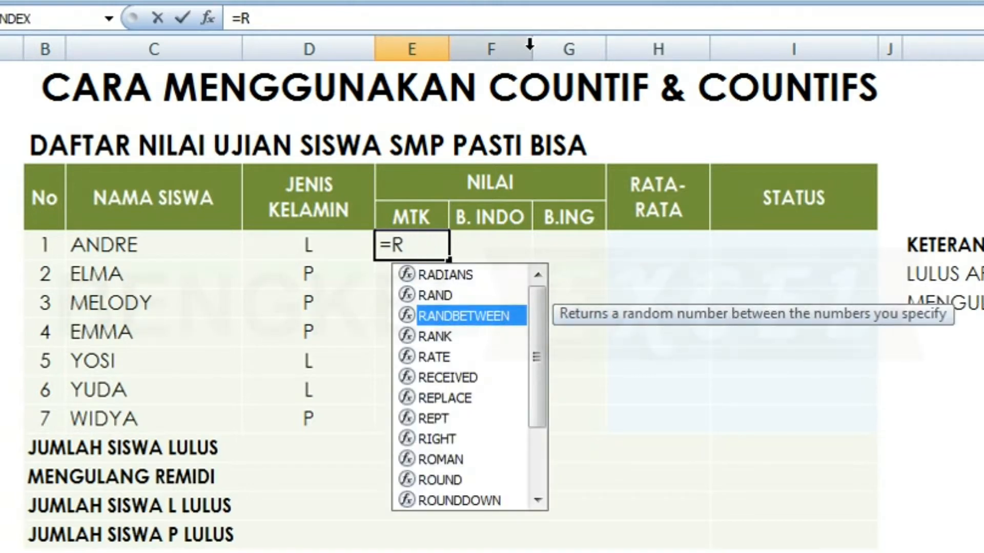
key(Tab)
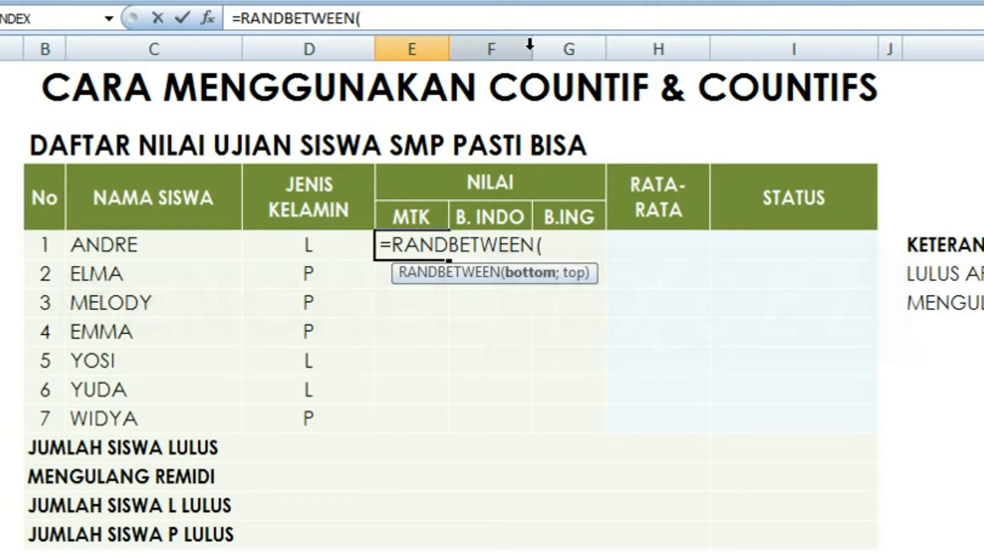
text(50;100)
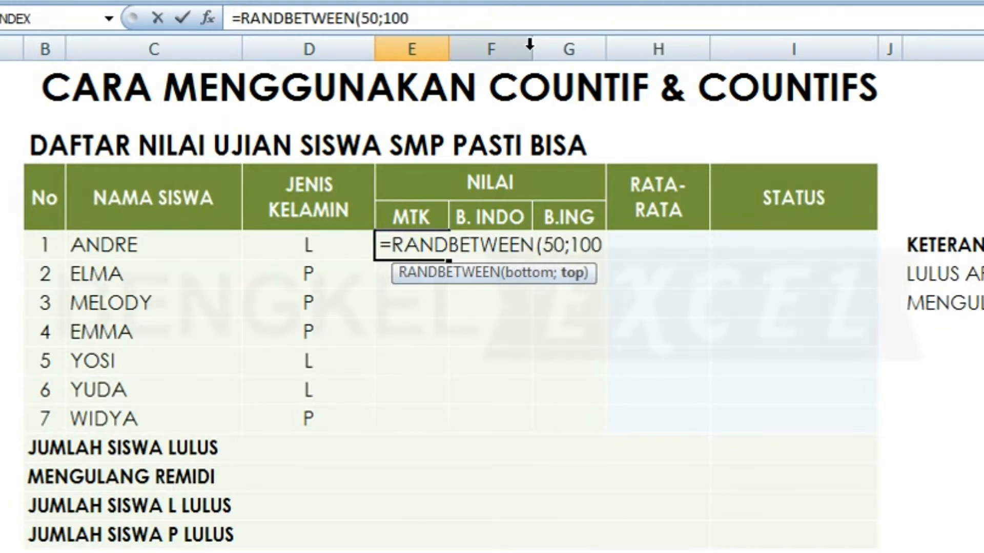
text())
key(Return)
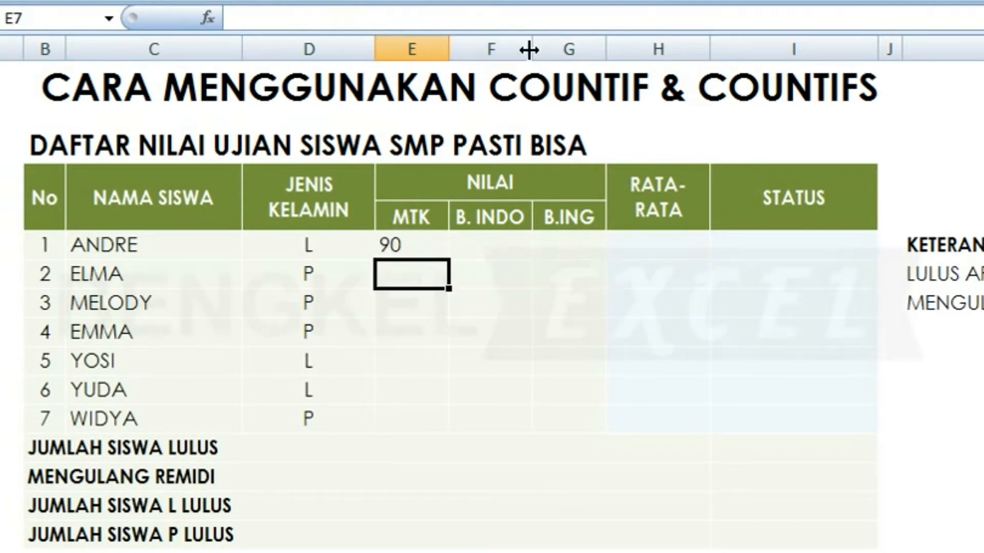
- Fill the random-score formula from E6 across the range E6:G12 and center the scores
click(404, 254)
drag(447, 259, 610, 432)
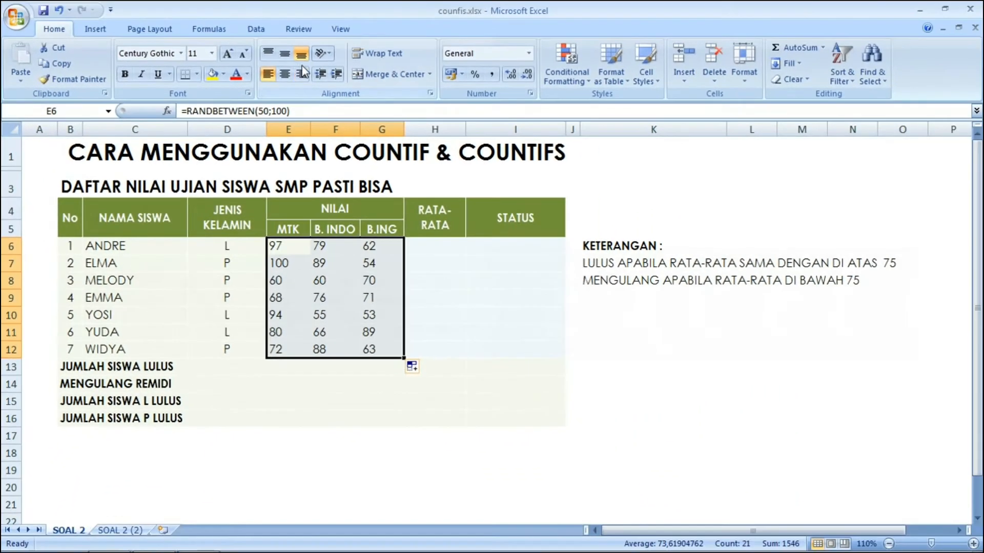
click(287, 75)
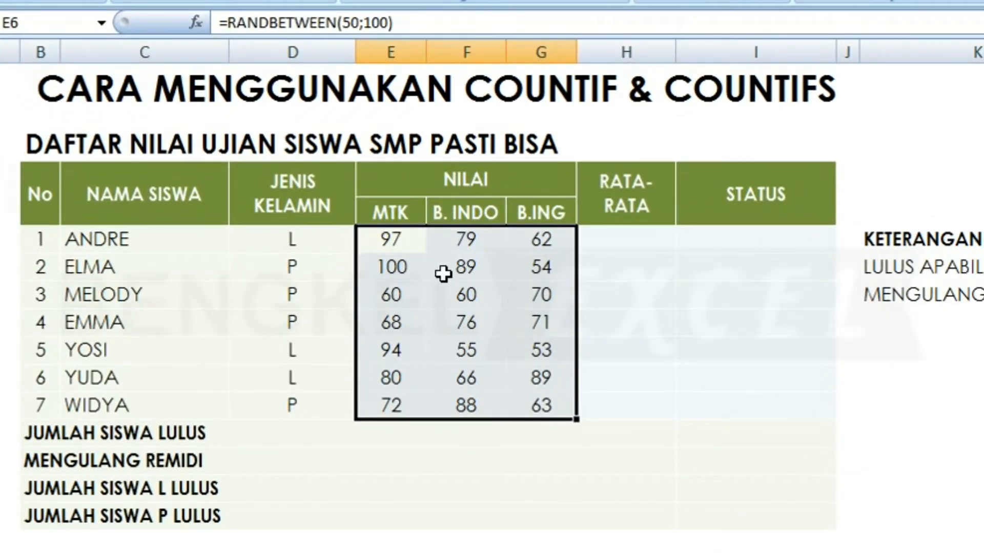
- Copy the scores in E6:G12 and paste them over themselves as values only
right_click(443, 276)
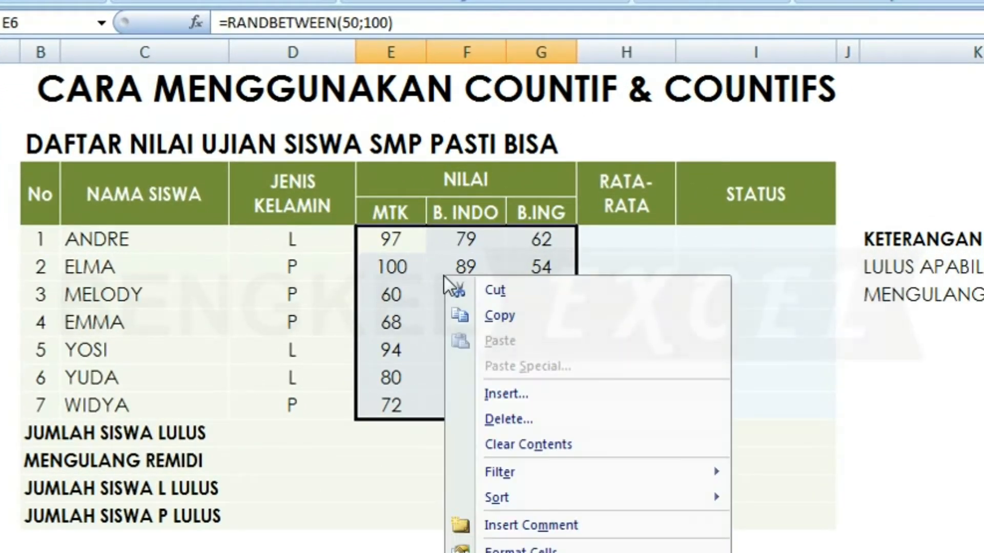
click(516, 313)
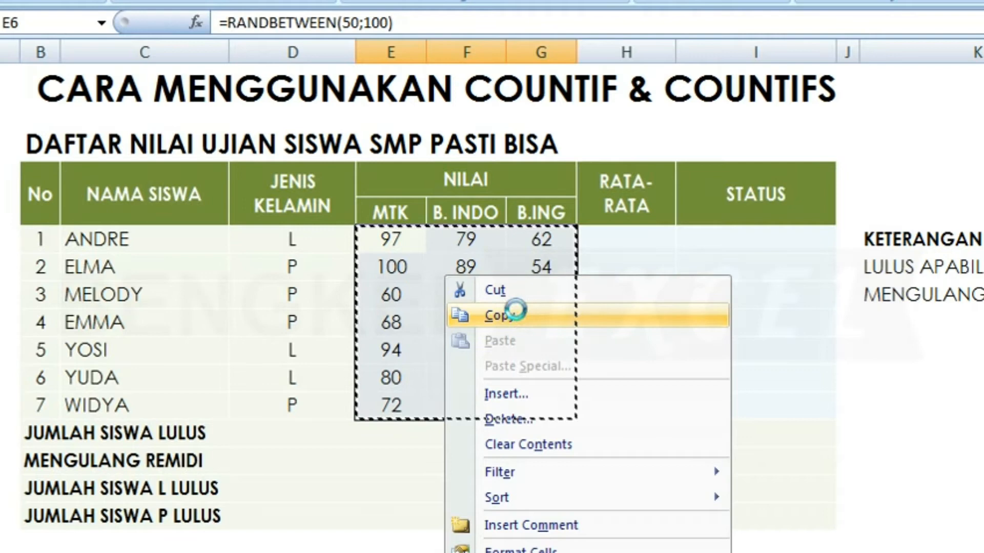
right_click(368, 272)
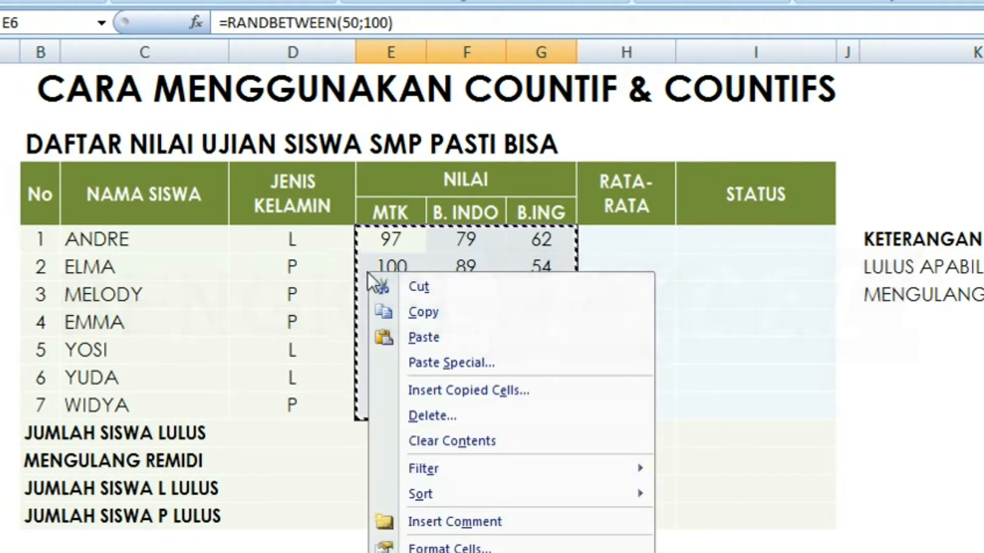
click(430, 359)
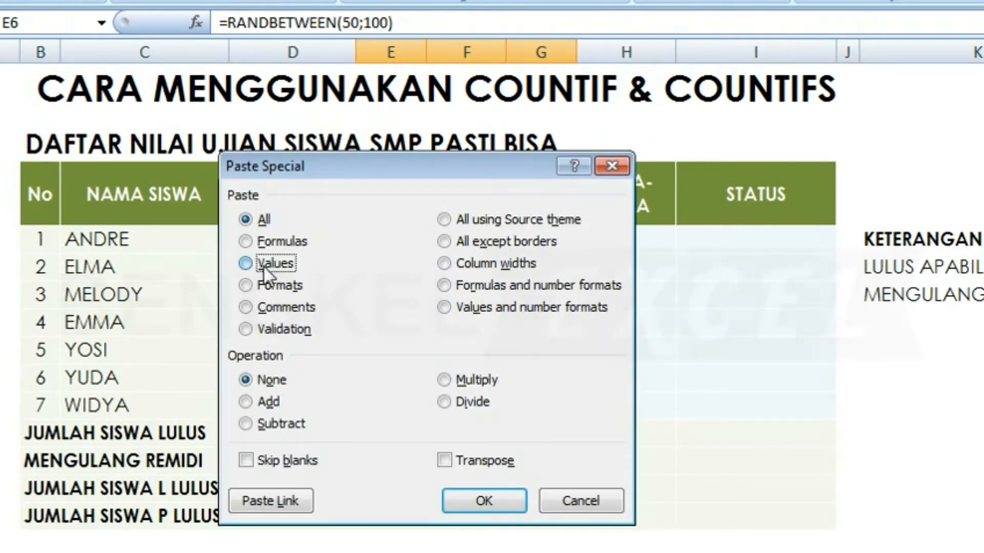
click(265, 273)
click(496, 498)
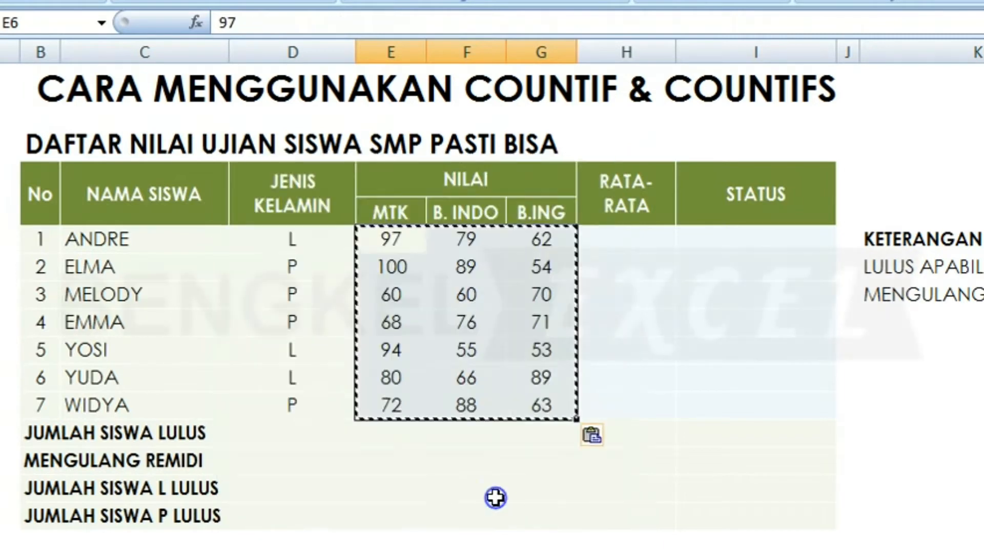
- Enter =AVERAGE(E6:G6) in H6 for the RATA-RATA column and fill it down to H12
key(Right)
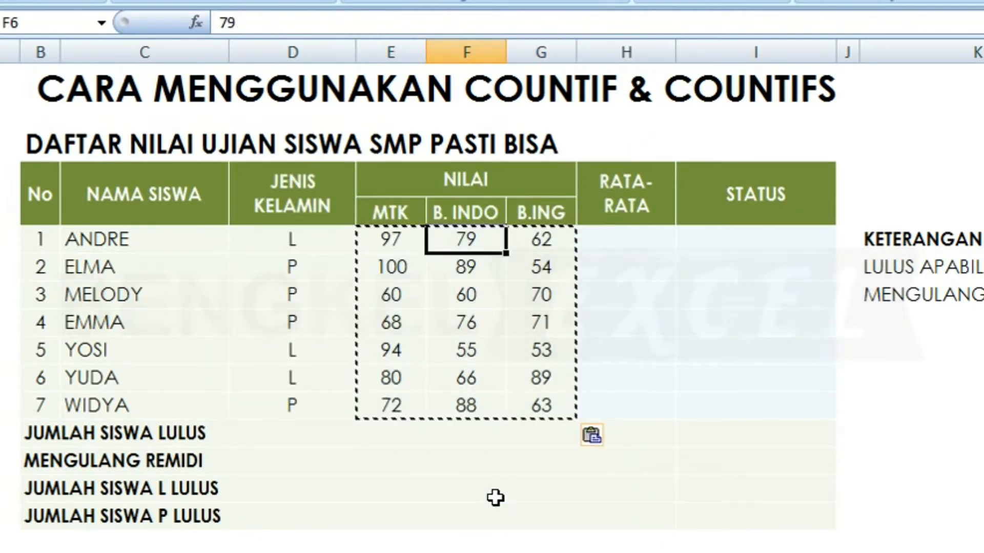
key(Right)
key(Right)
key(Escape)
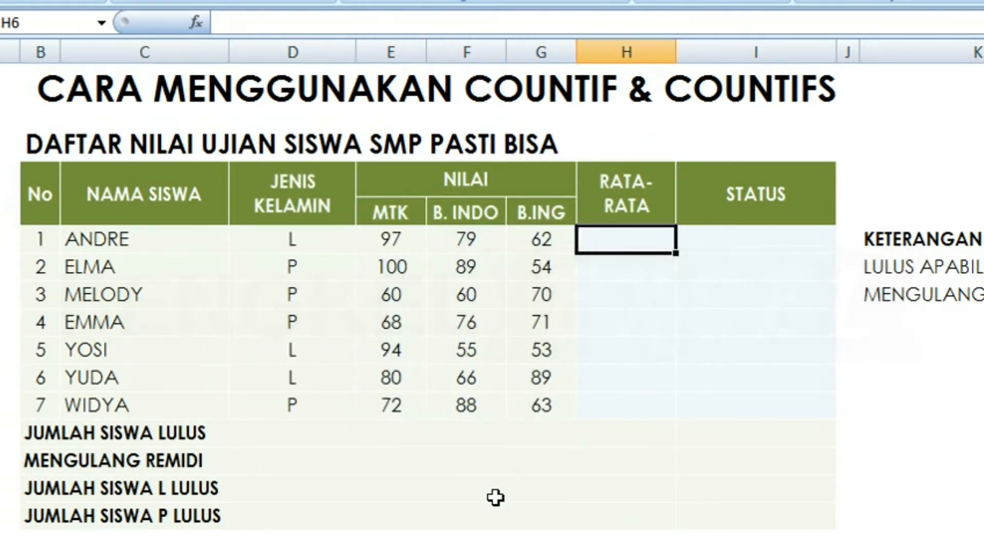
text(=AVER)
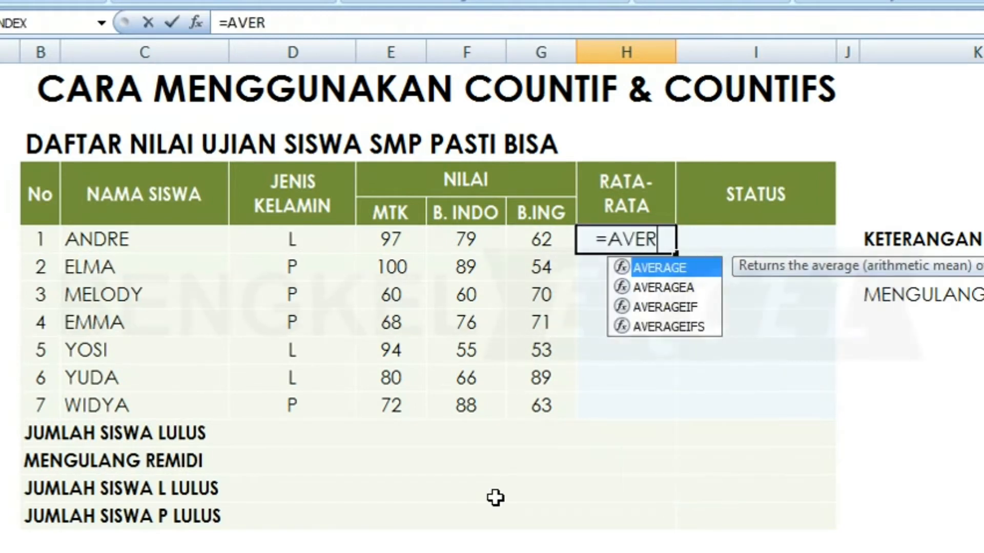
key(Tab)
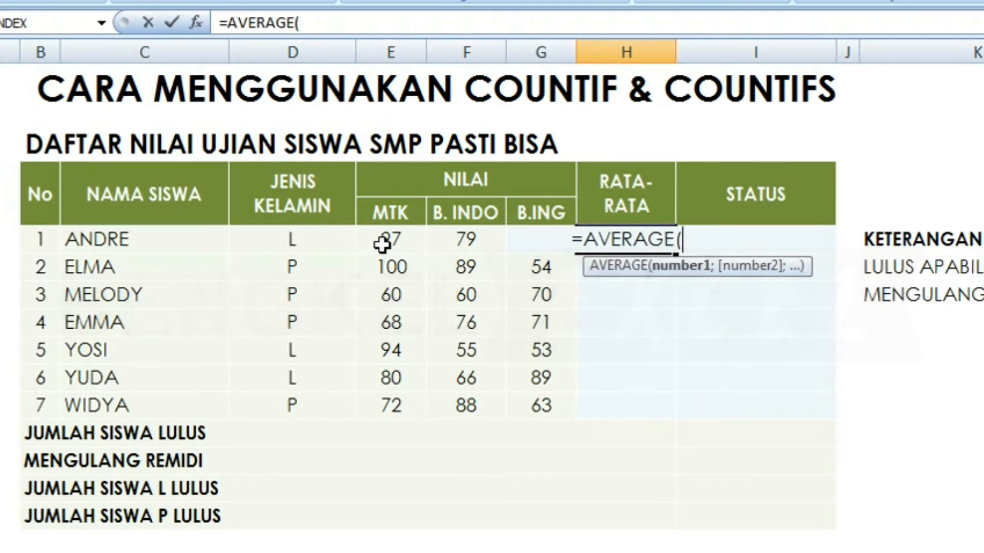
drag(385, 241, 536, 250)
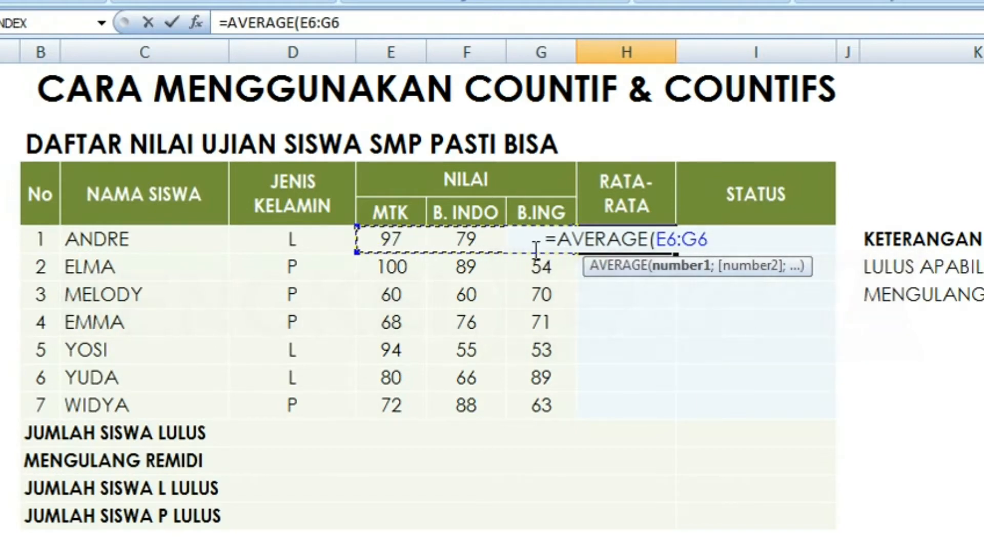
key(Return)
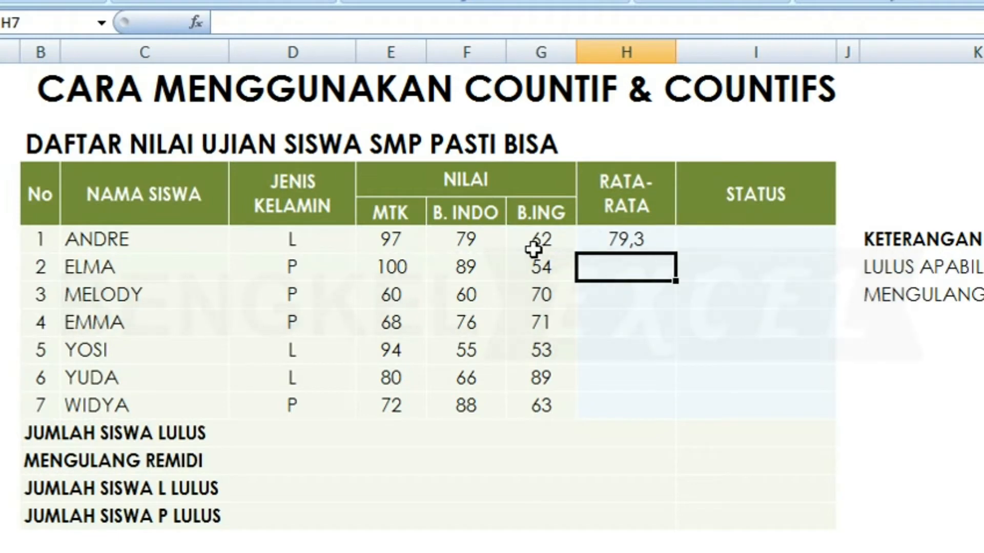
click(622, 247)
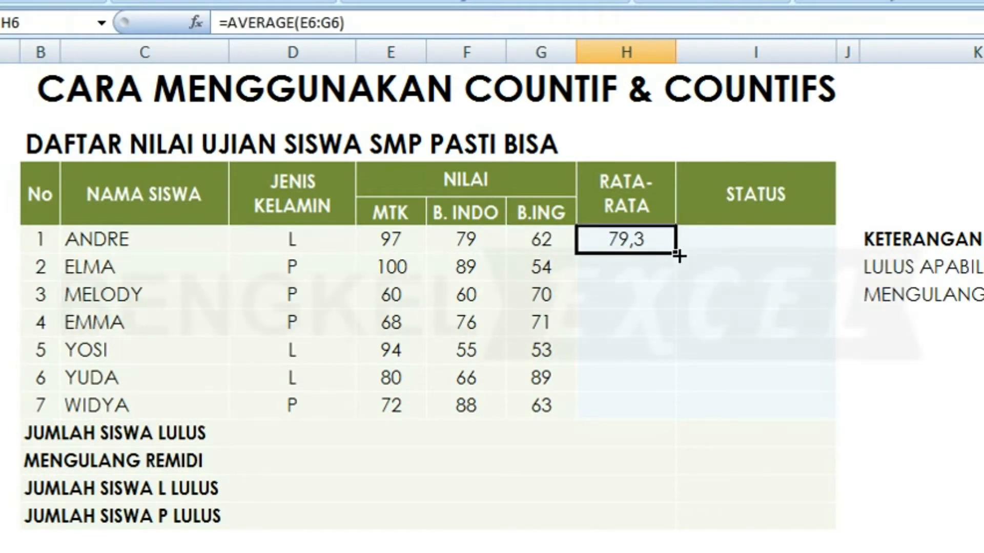
drag(679, 255, 663, 421)
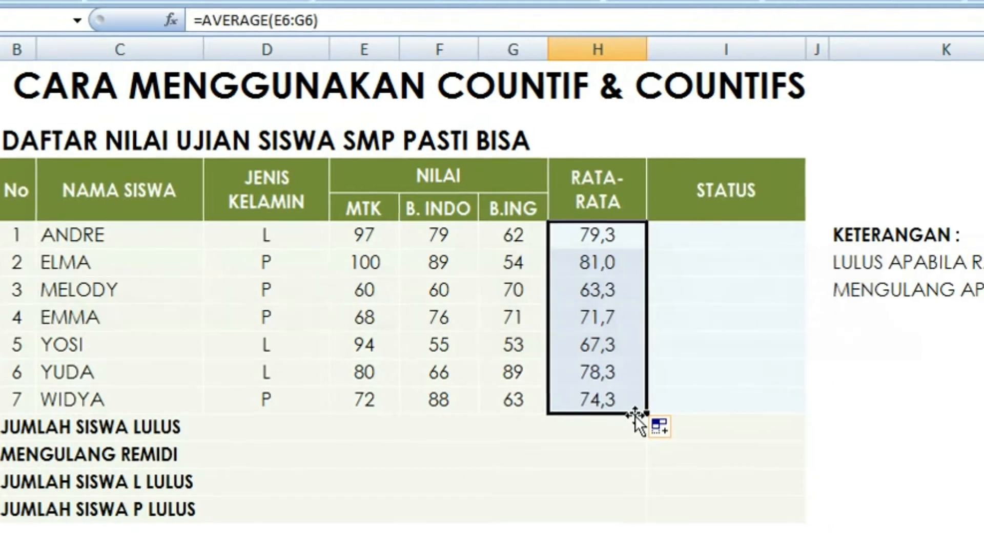
- Enter =IF(H6>=75;"LULUS";"MENGULANG") in I6 as the STATUS of the first student
key(Right)
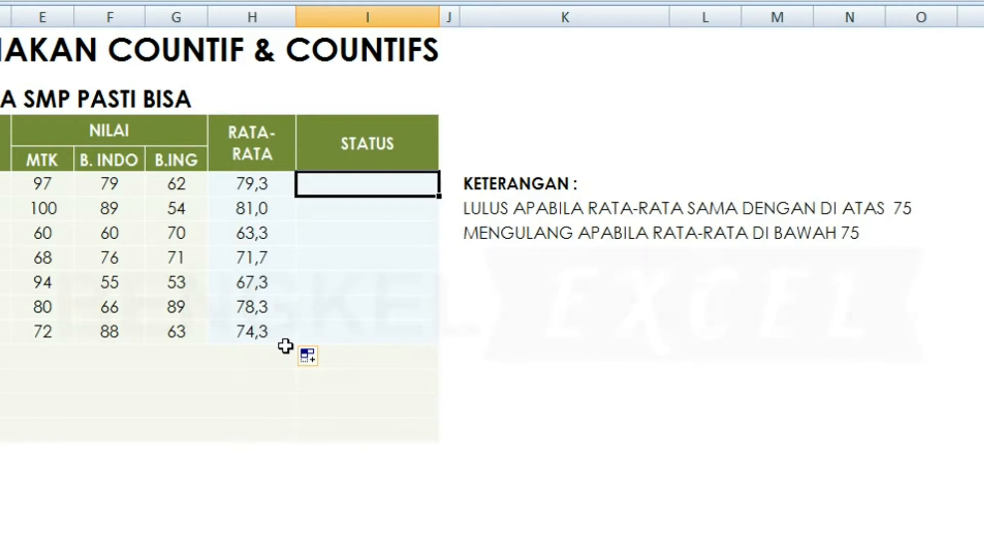
text(=)
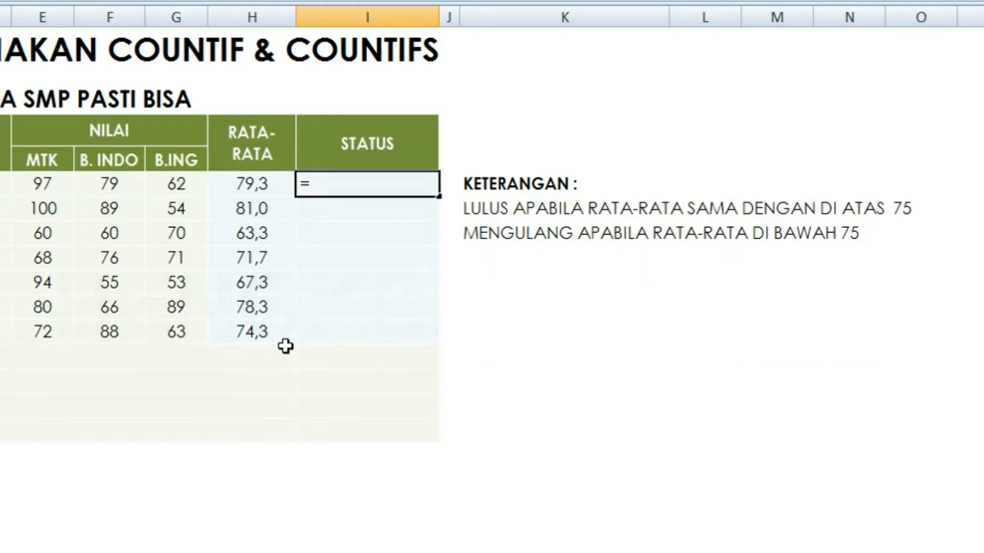
text(IF)
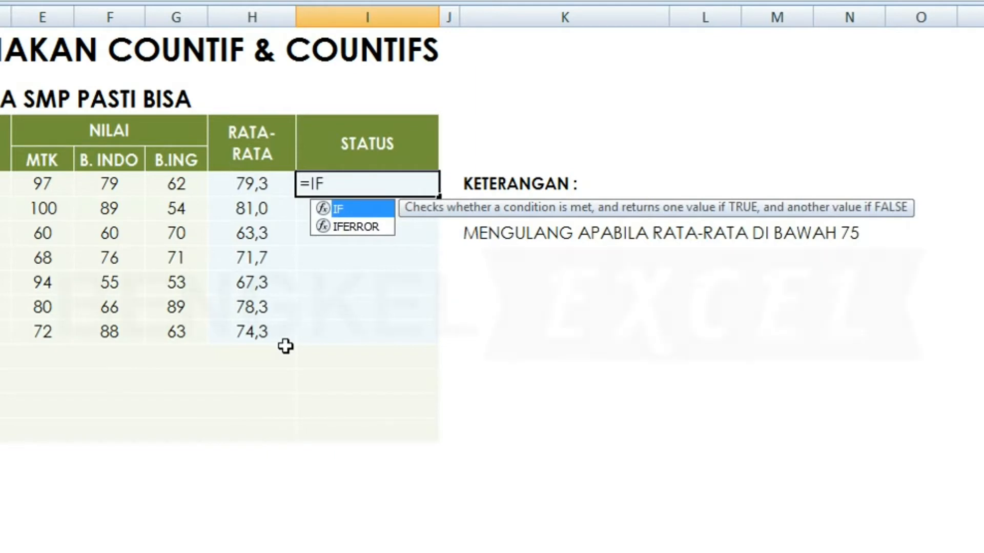
text(()
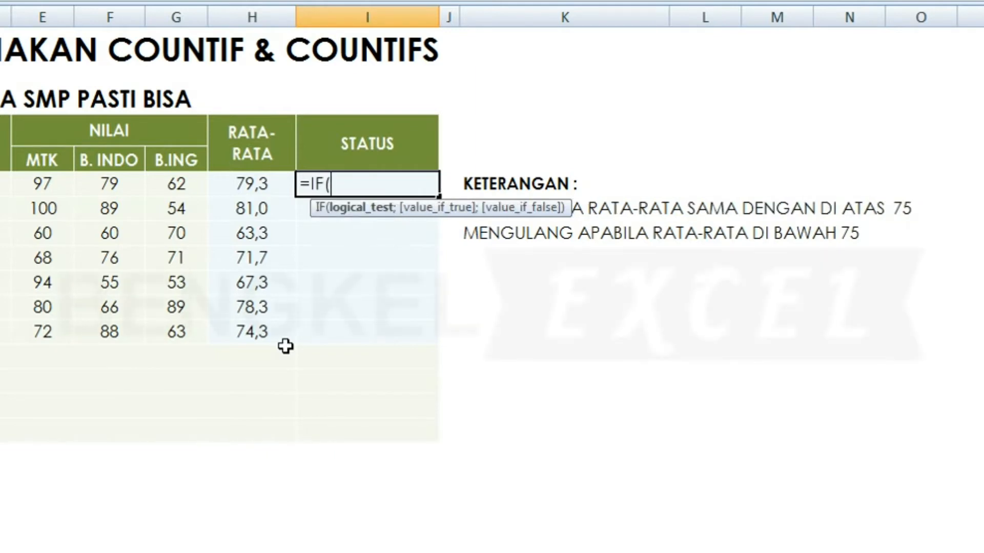
click(246, 180)
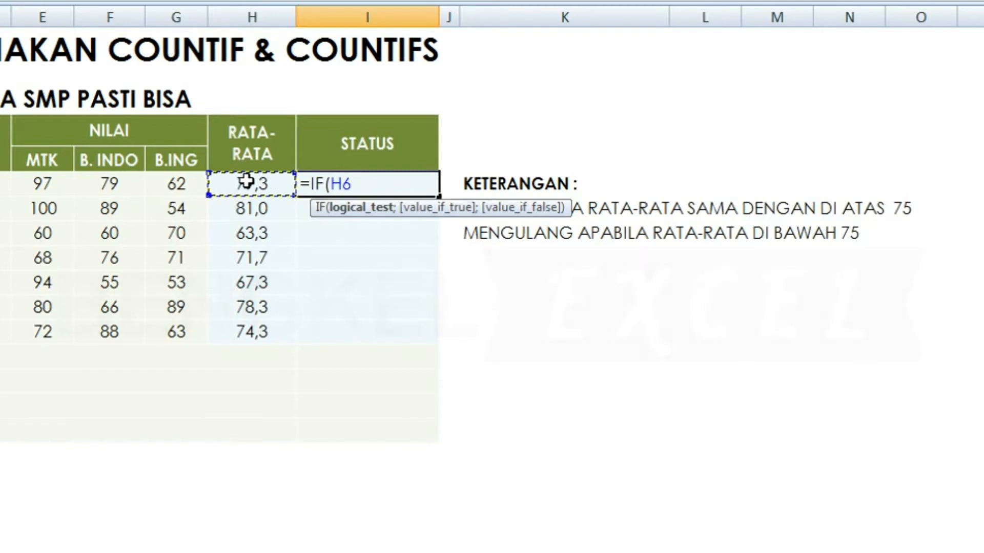
text(>+75)
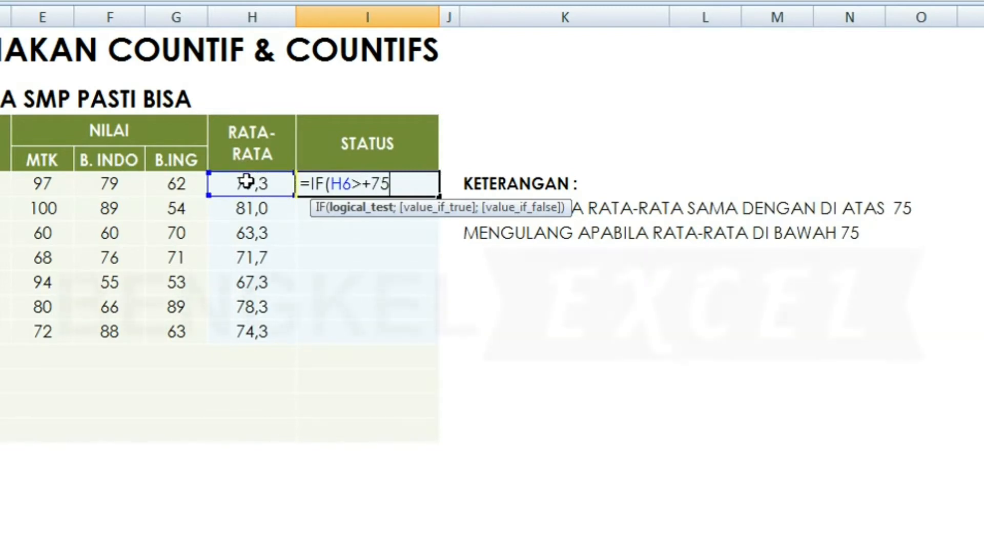
key(BackSpace)
key(BackSpace)
key(BackSpace)
text(=75;)
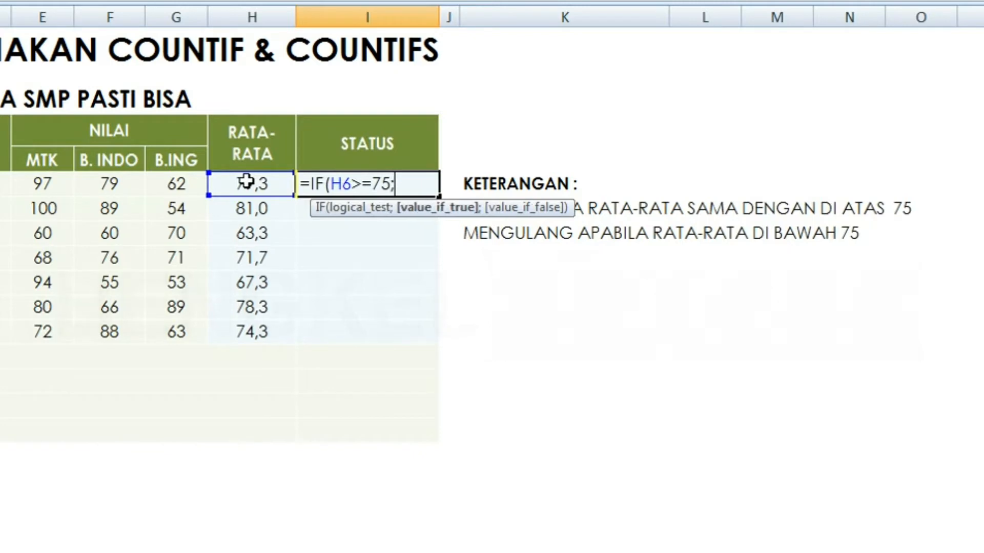
text(")
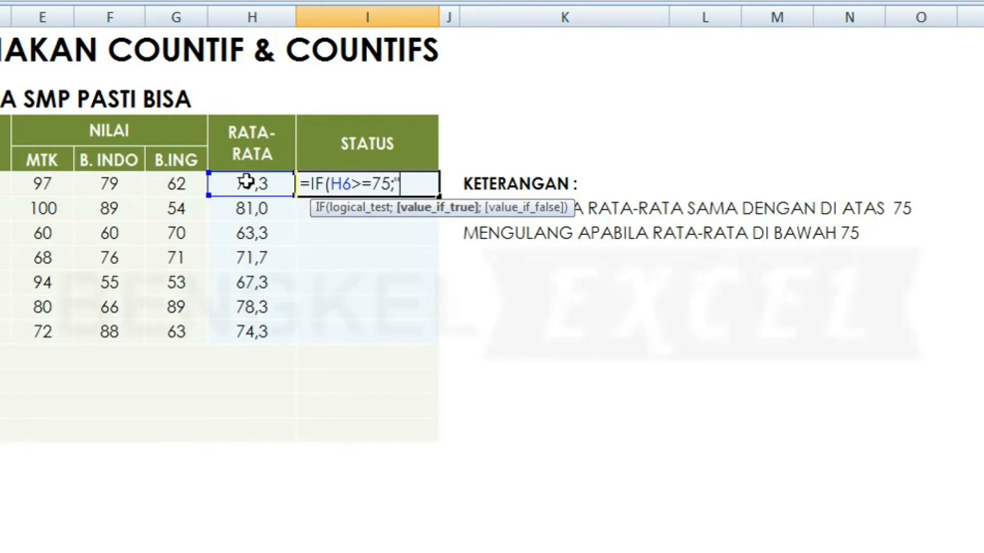
text(LULUS)
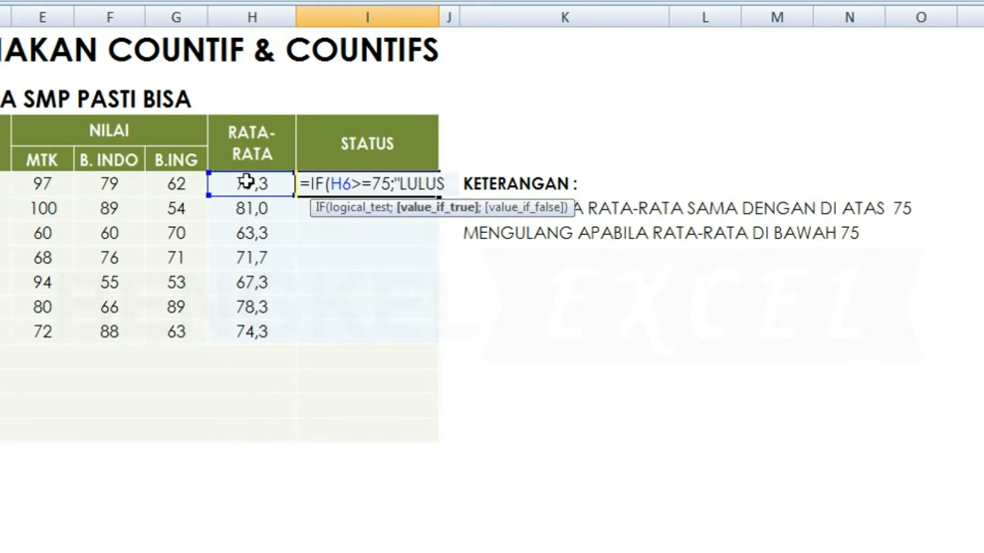
text(";)
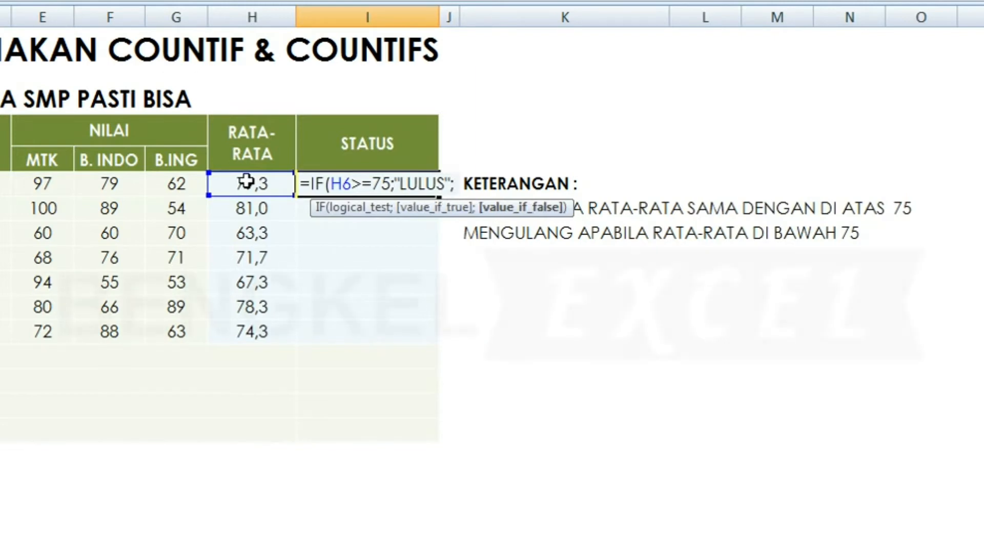
text(")
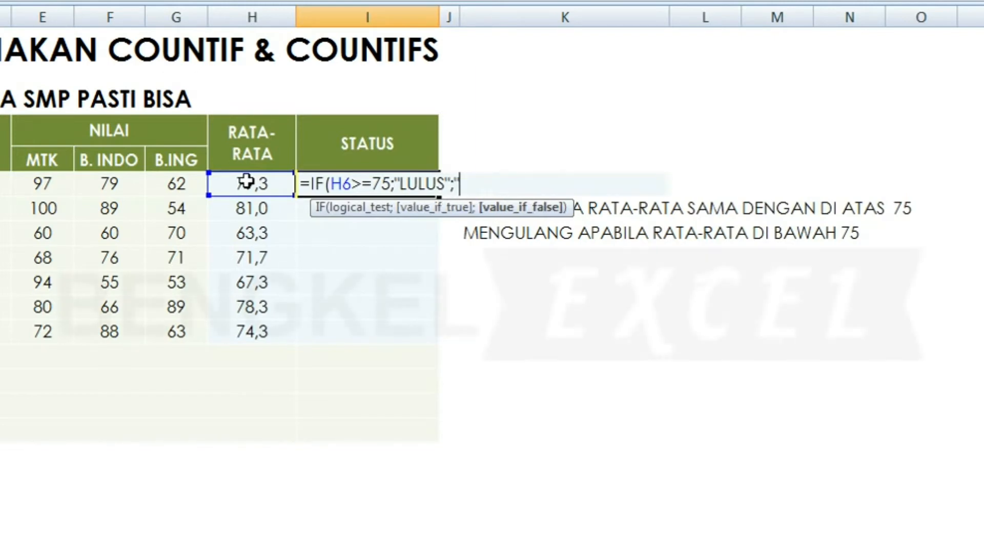
text(MENGULANG)
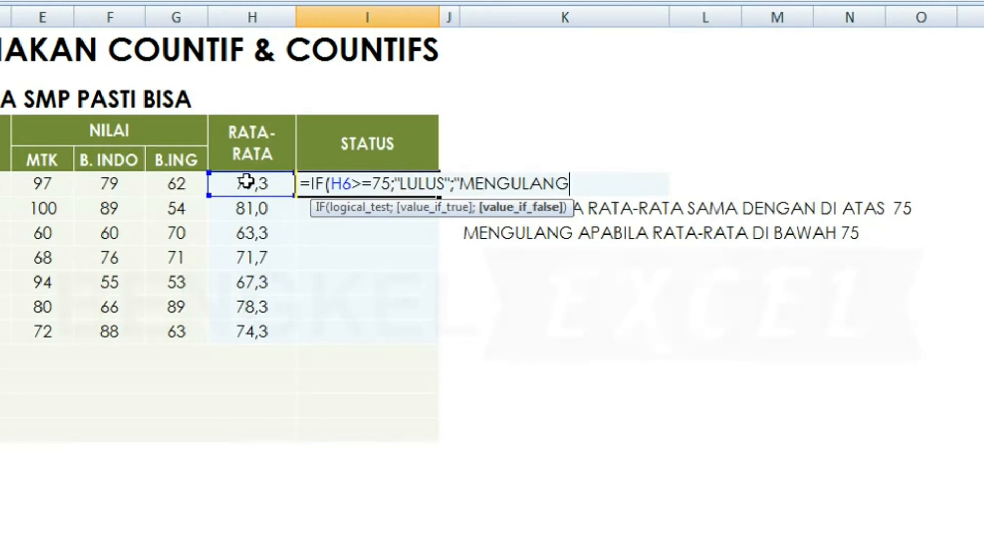
text("))
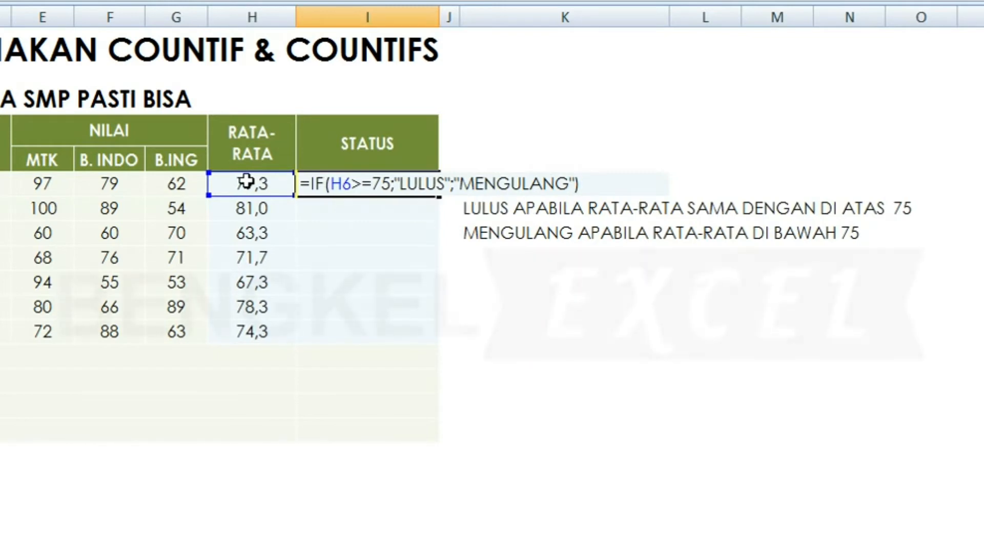
key(Return)
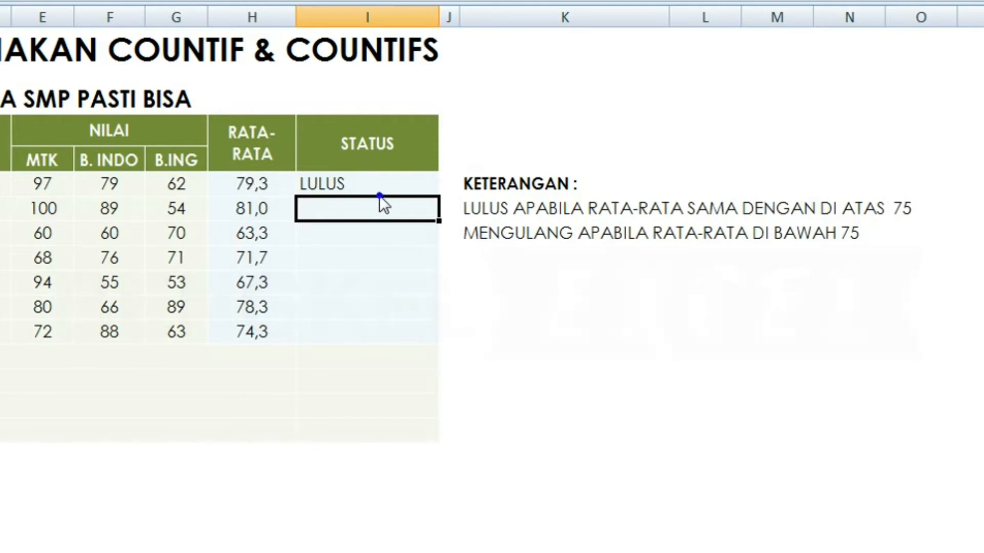
- Fill the STATUS formula from I6 down to I12 and save the workbook
click(423, 187)
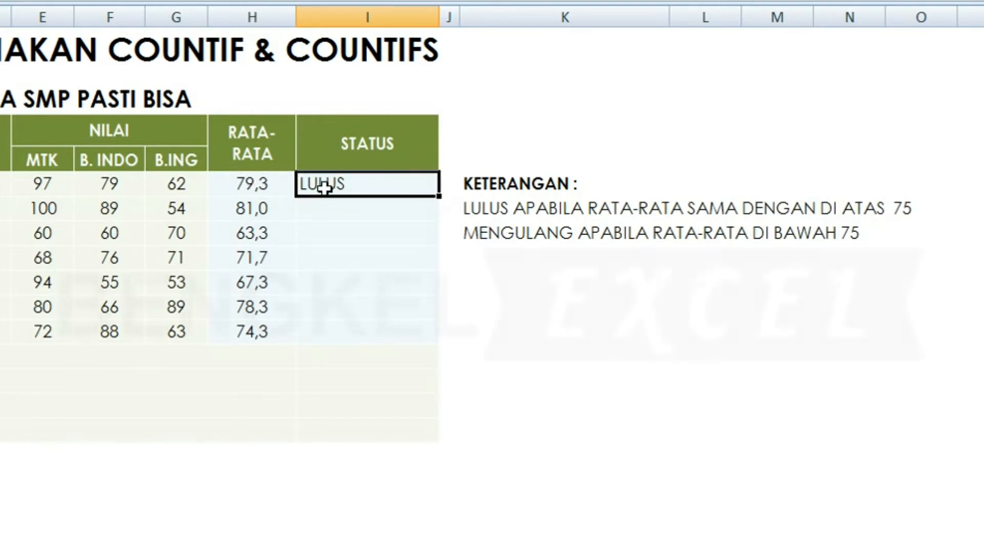
drag(435, 200, 433, 350)
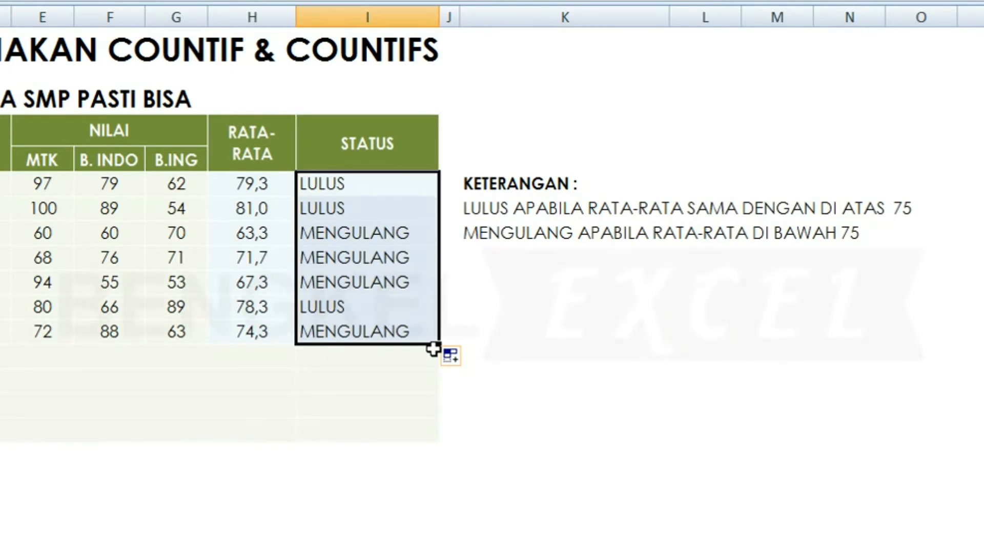
key(ctrl+s)
- Enter =COUNTIF($I$6:$I$12;"LULUS") in I13 for the JUMLAH SISWA LULUS row
key(Down)
key(Down)
key(Down)
key(Down)
key(Down)
key(Down)
key(Down)
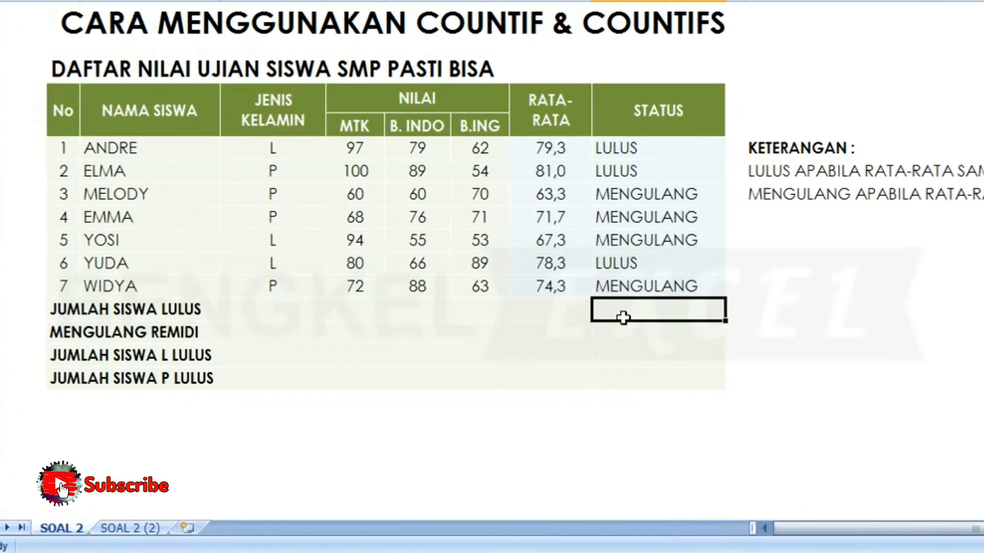
text(=)
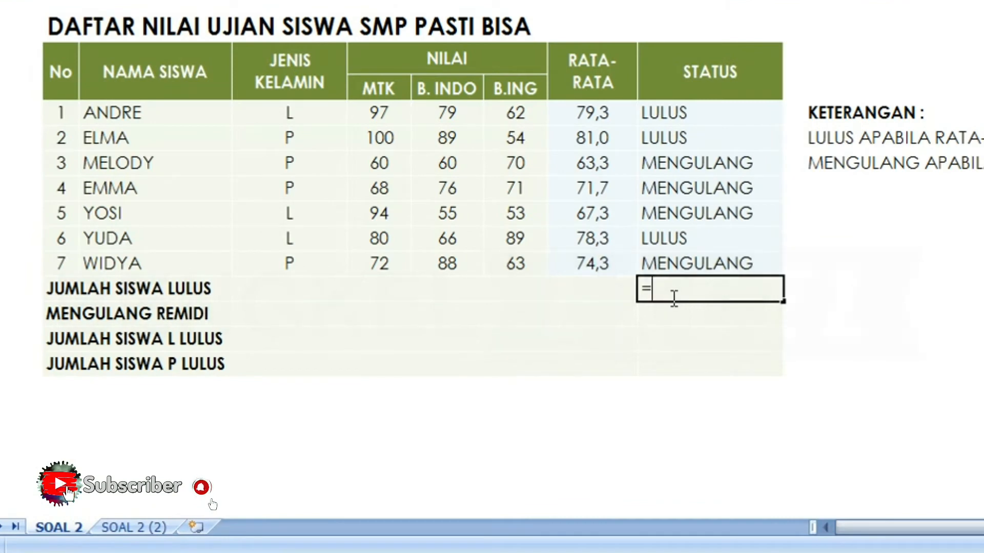
text(COU)
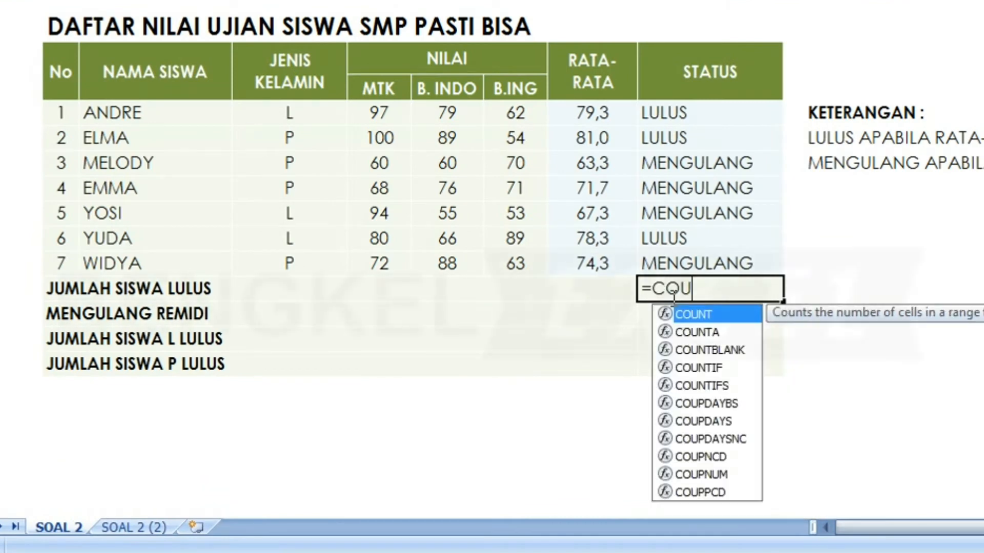
key(Down)
key(Down)
key(Down)
key(Down)
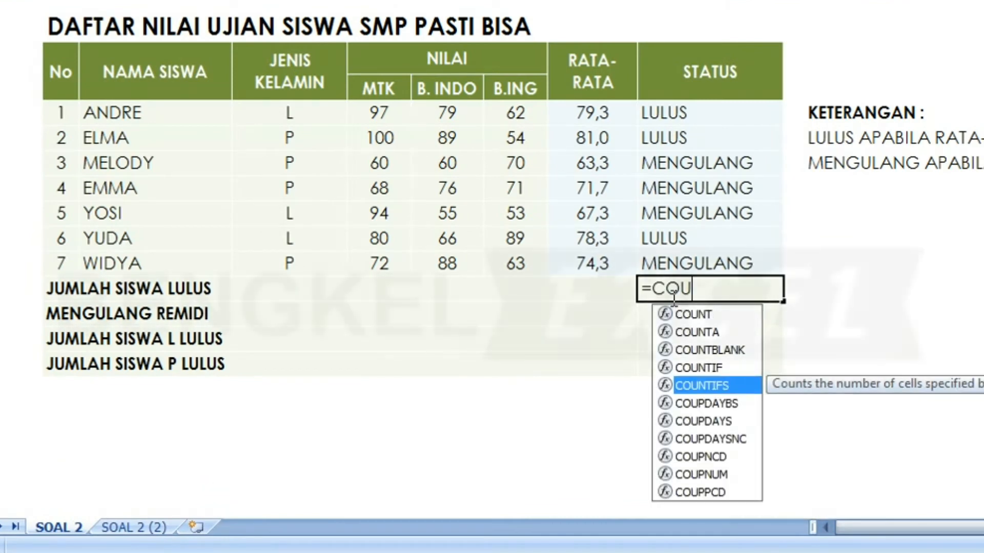
key(Up)
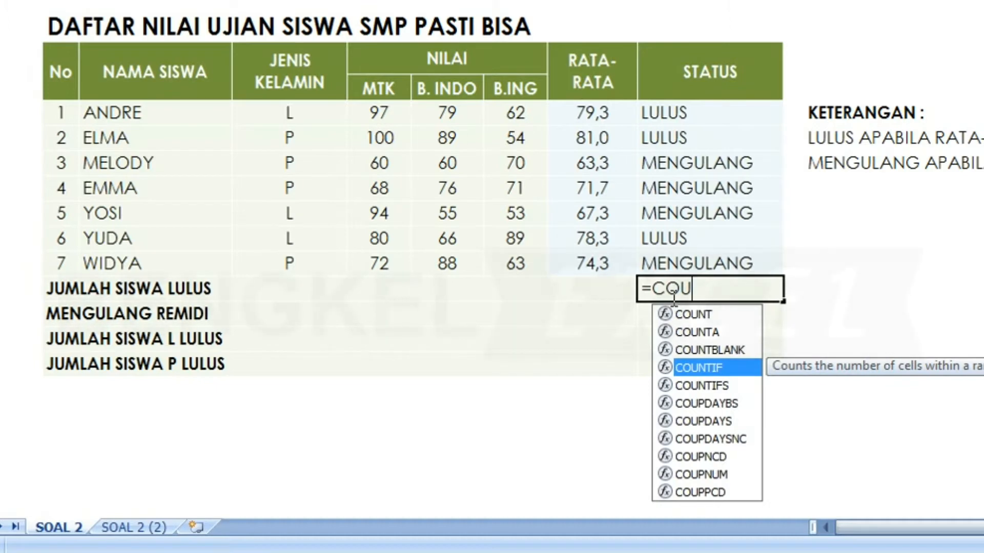
key(Tab)
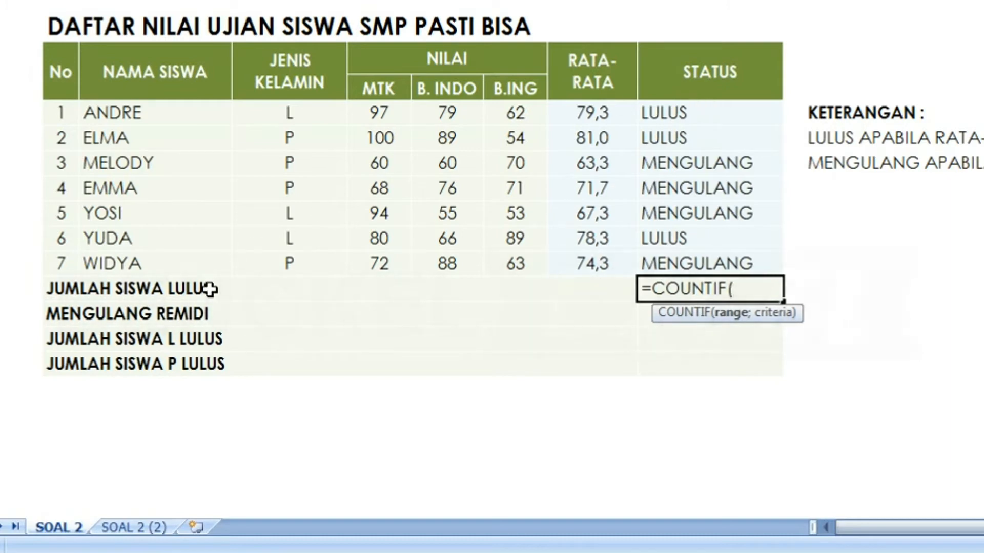
drag(671, 113, 679, 269)
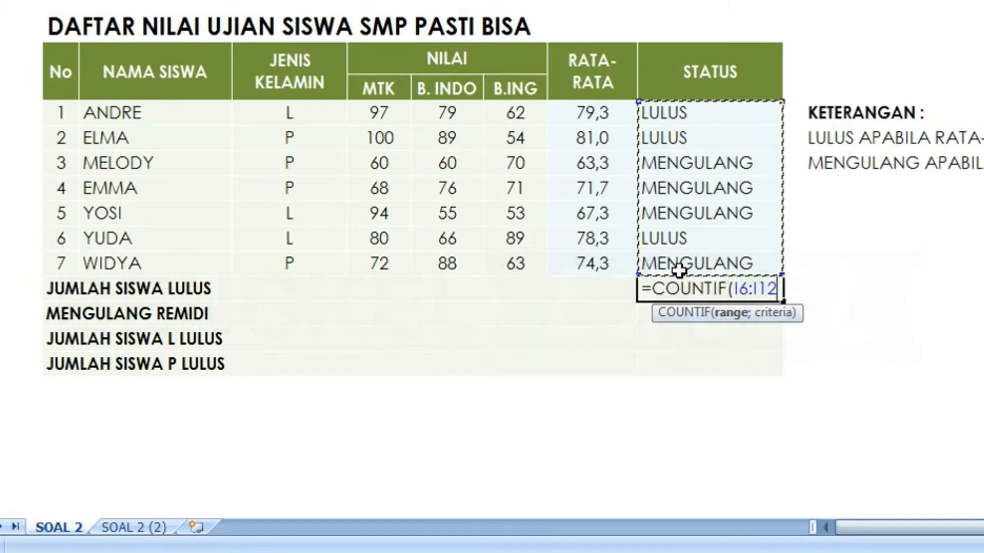
key(F4)
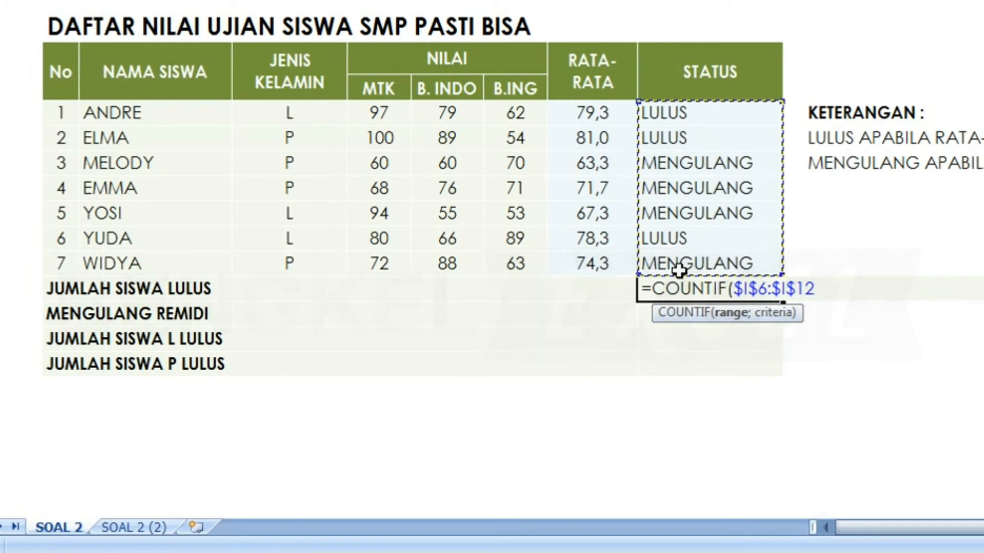
text(;)
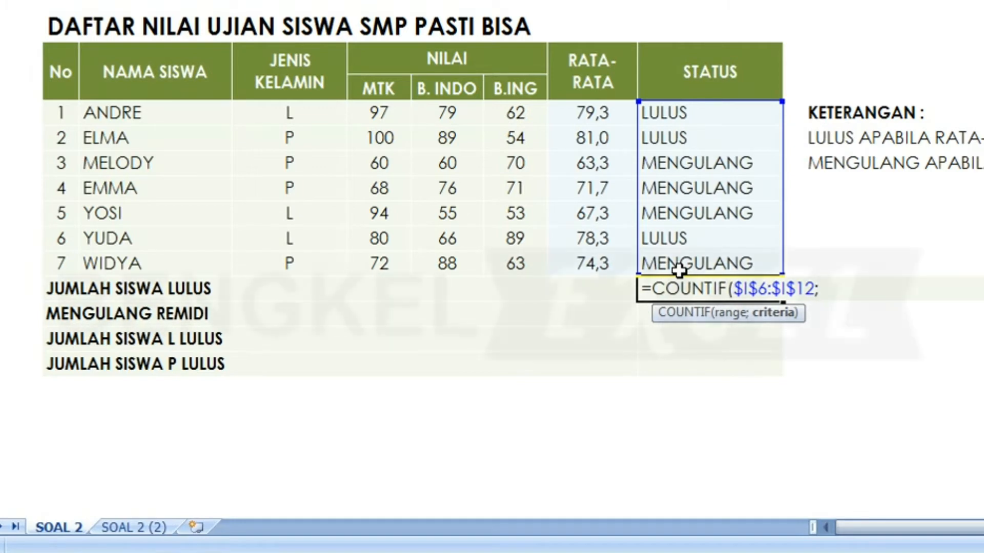
text("LULU)
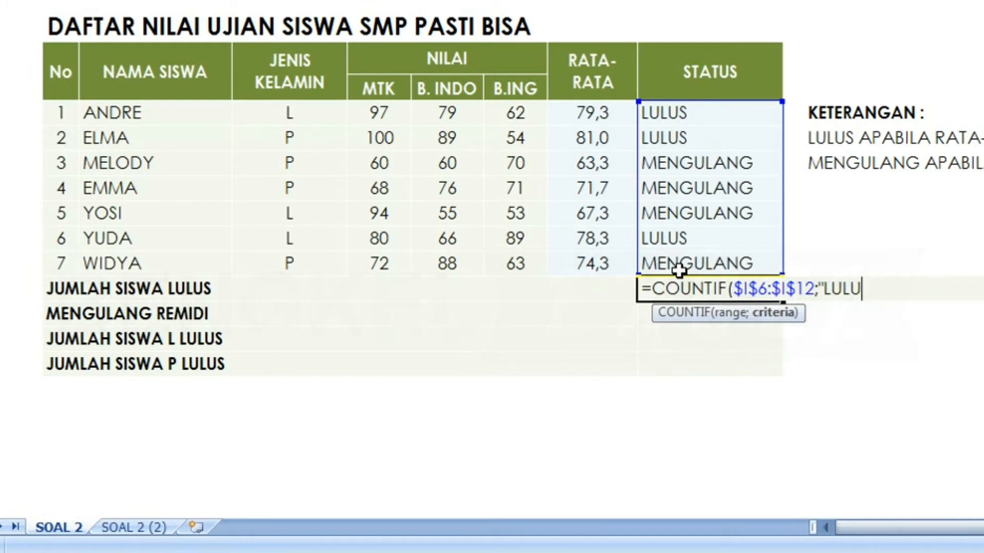
text(S"))
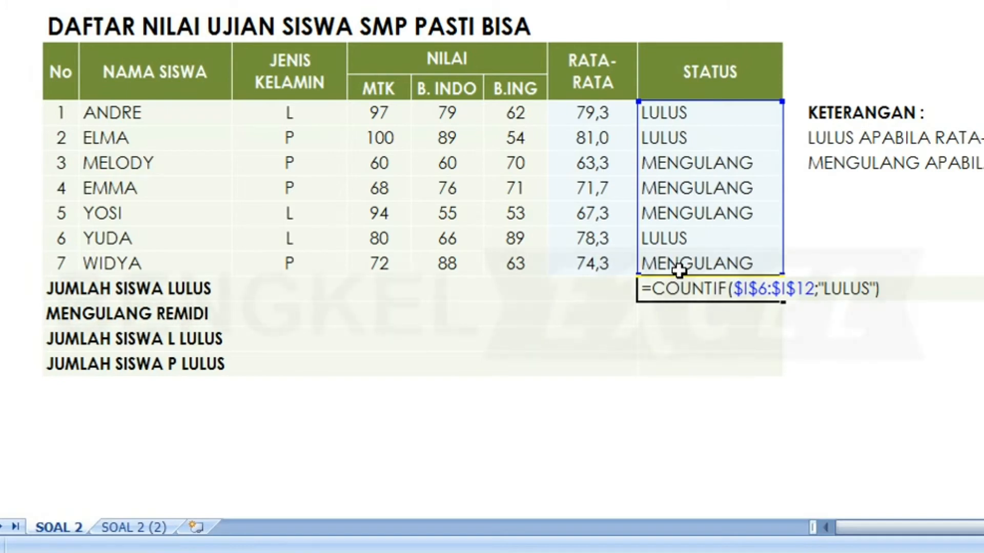
key(Return)
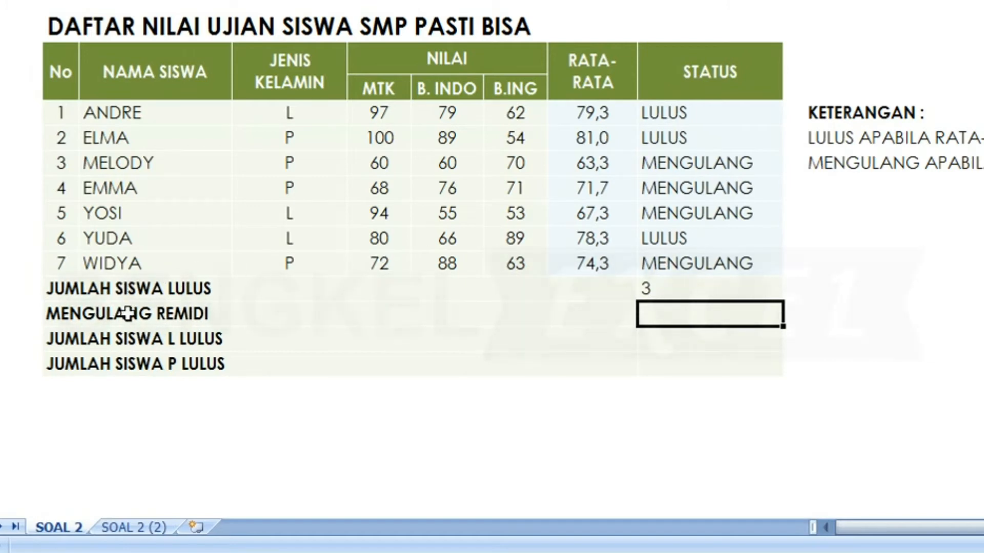
- Enter =B12-I13 in I14 to calculate the MENGULANG REMIDI count by subtraction
click(55, 311)
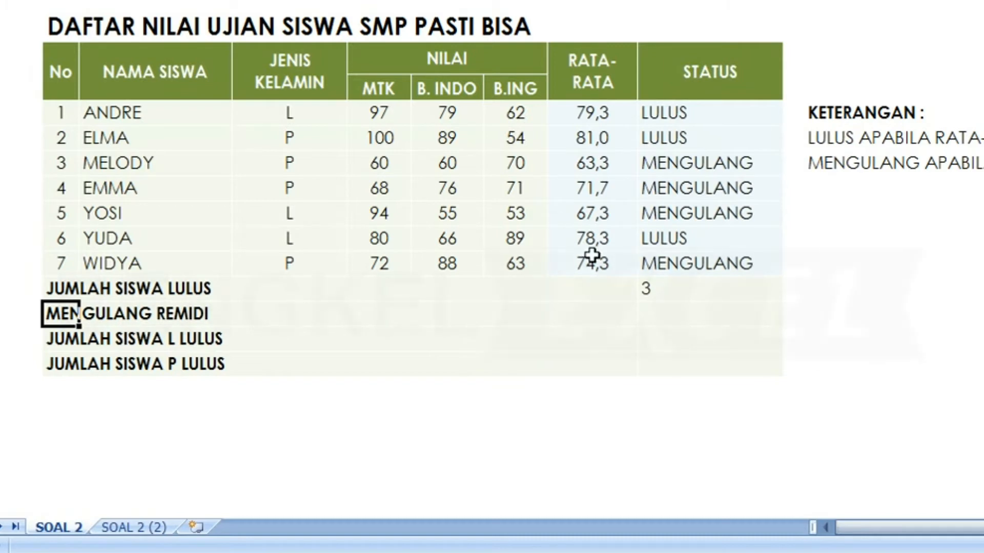
click(661, 311)
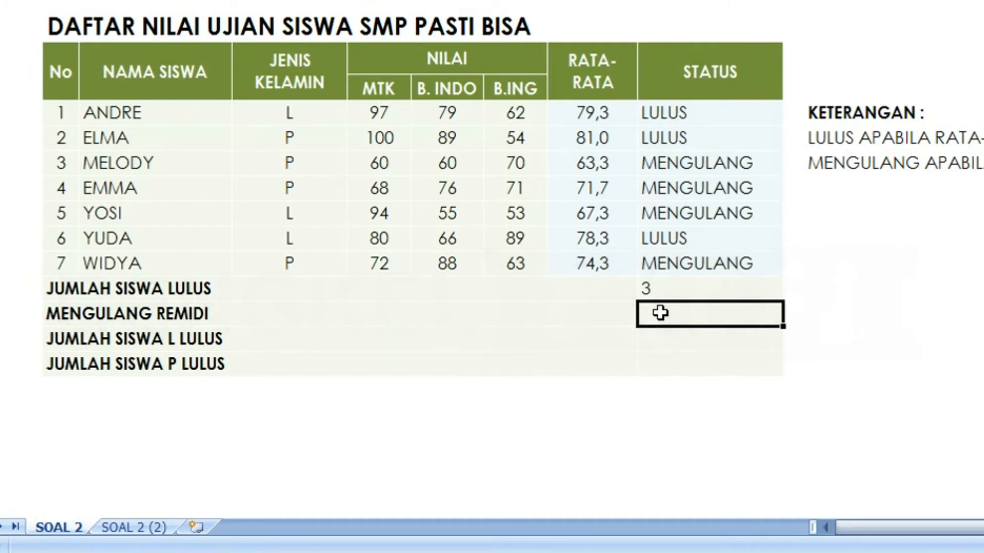
text(=)
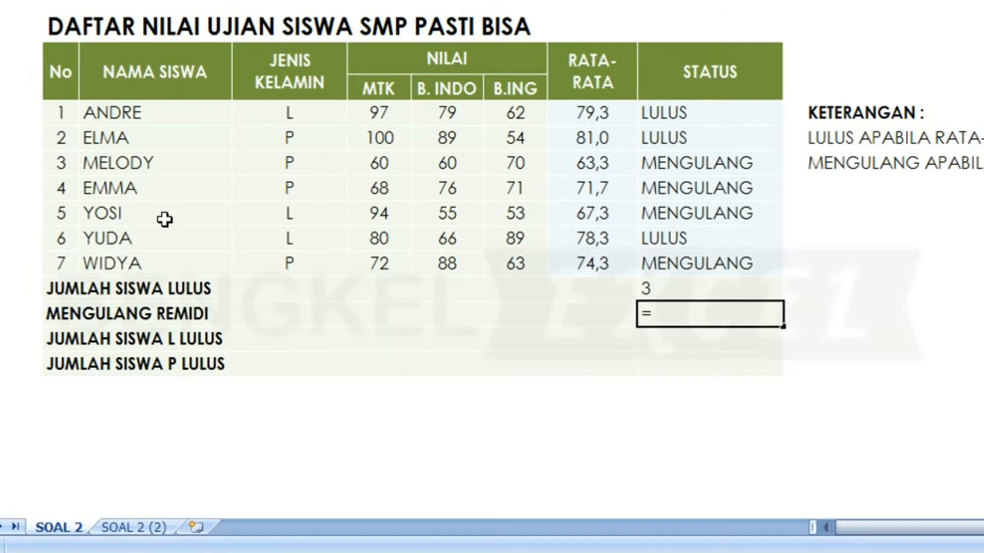
click(56, 263)
text(-)
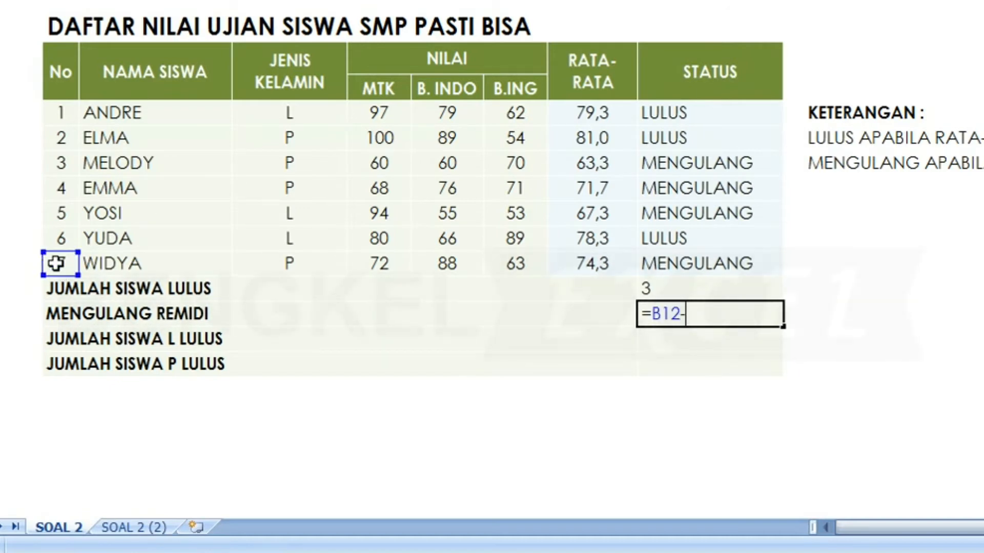
click(670, 288)
key(Return)
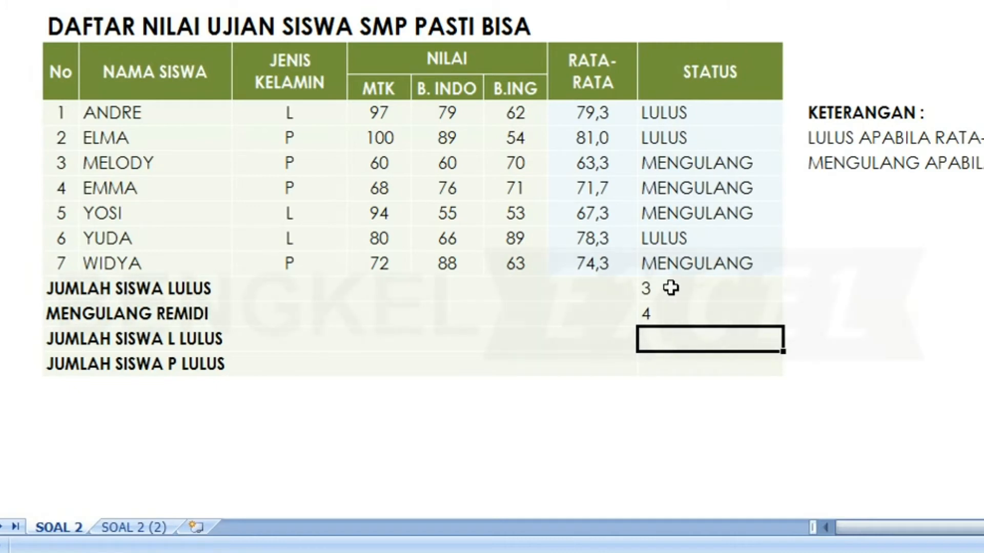
- Replace the MENGULANG REMIDI formula in I14 with =COUNTIF($I$6:$I$12;"MENGULANG")
key(Up)
text(=)
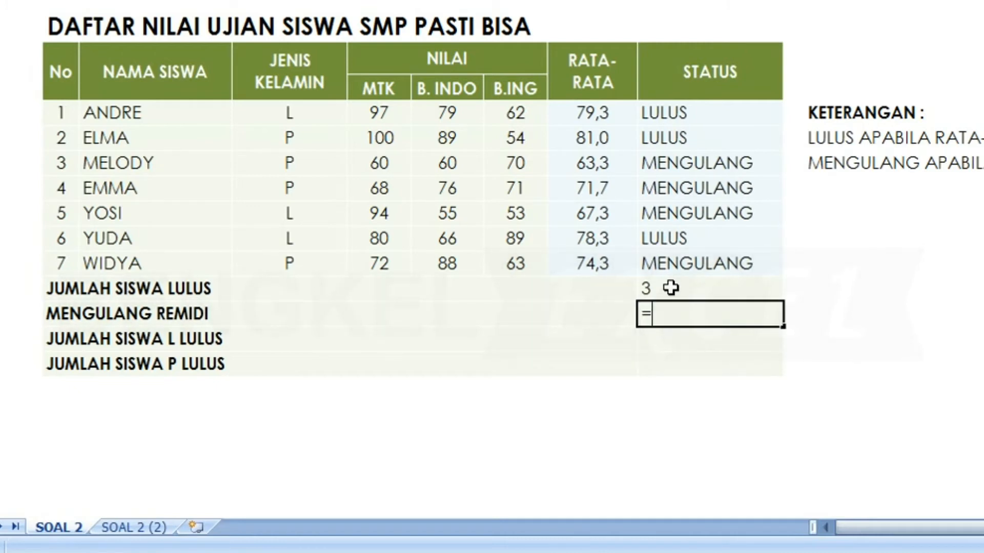
text(COU)
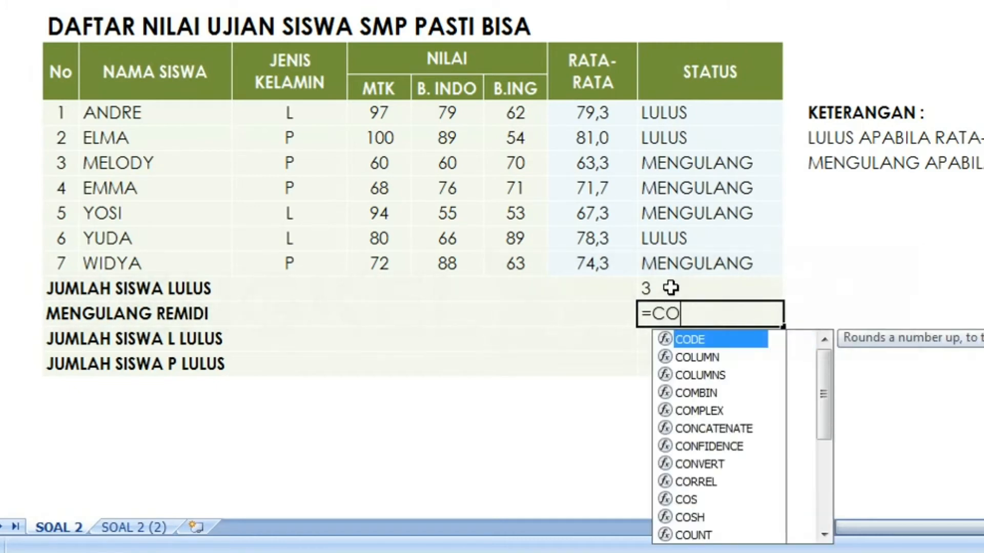
key(Down)
key(Down)
key(Down)
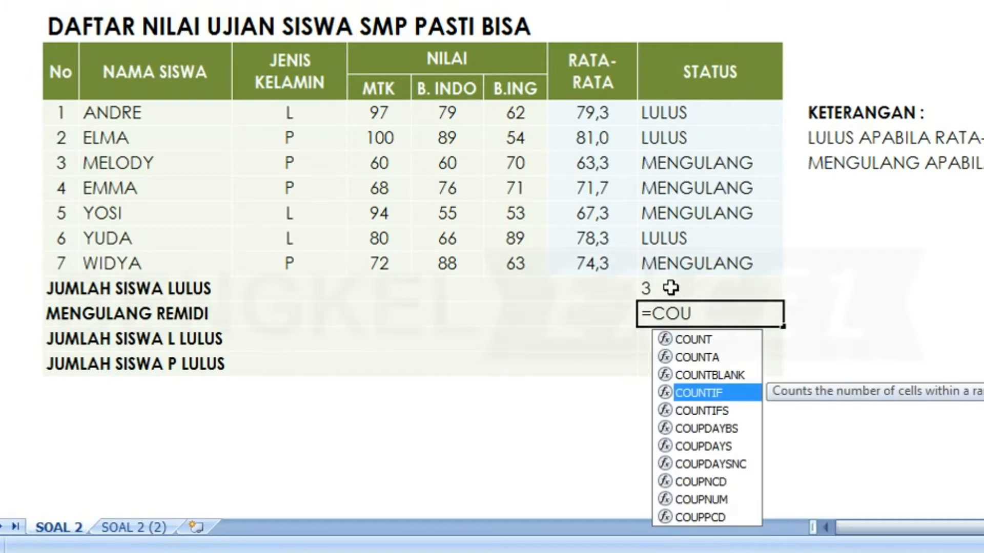
key(Tab)
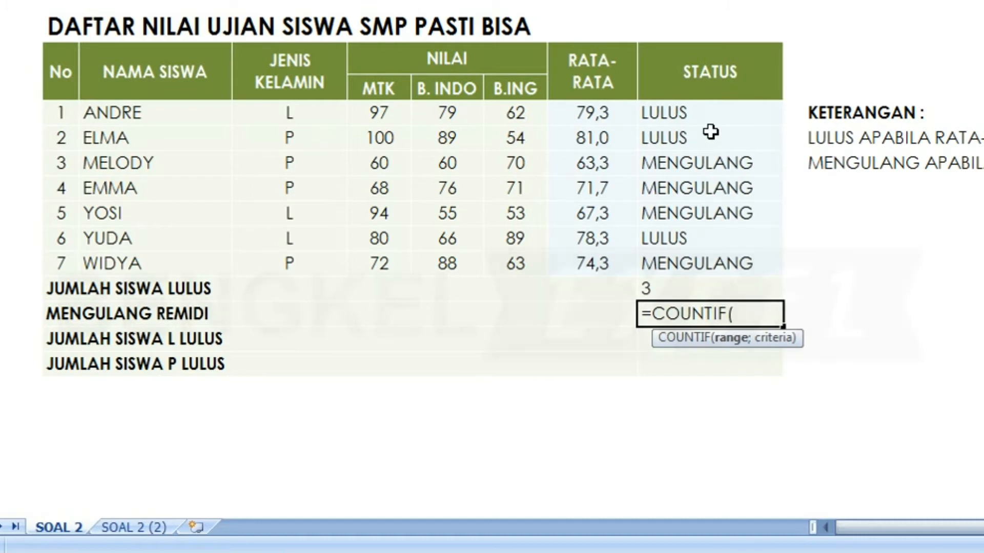
drag(691, 112, 698, 256)
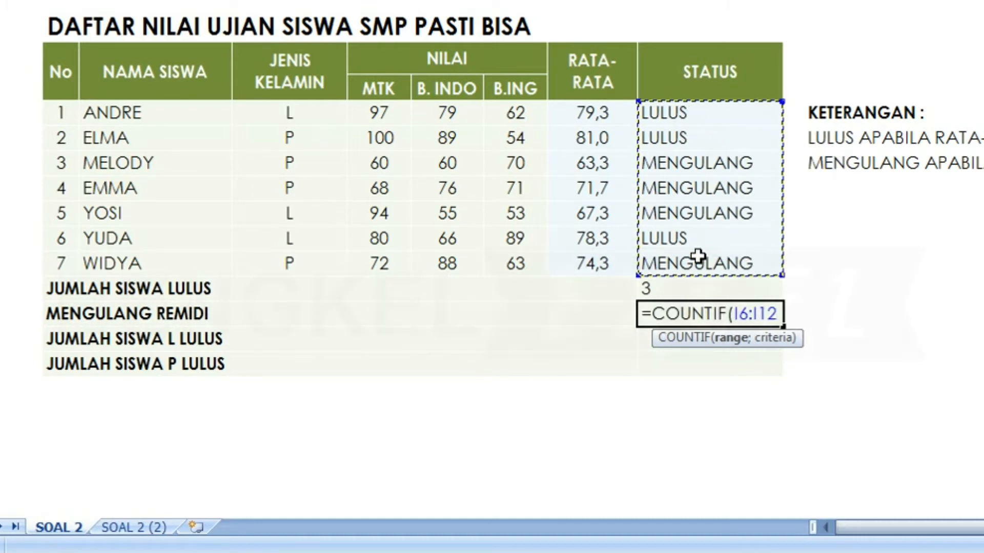
key(F4)
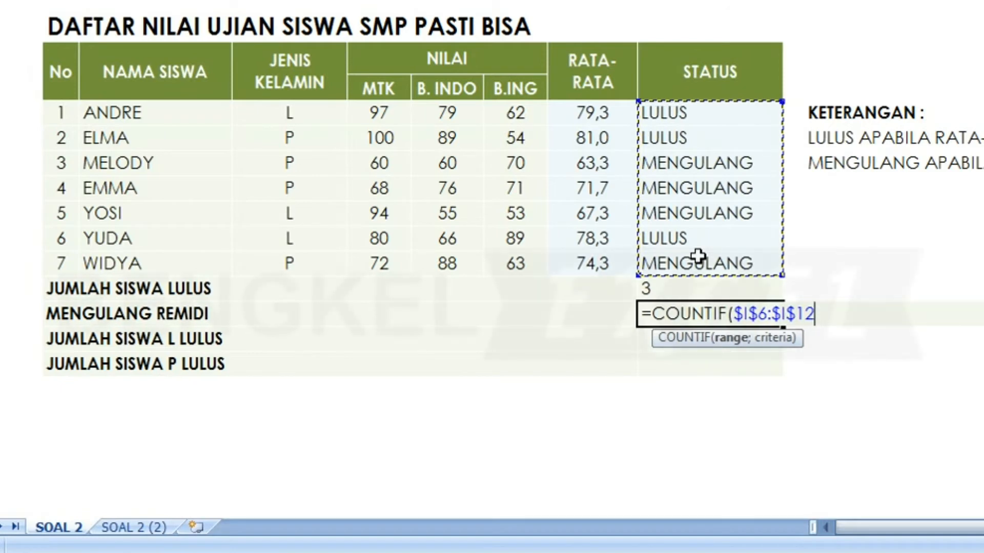
text(;"M)
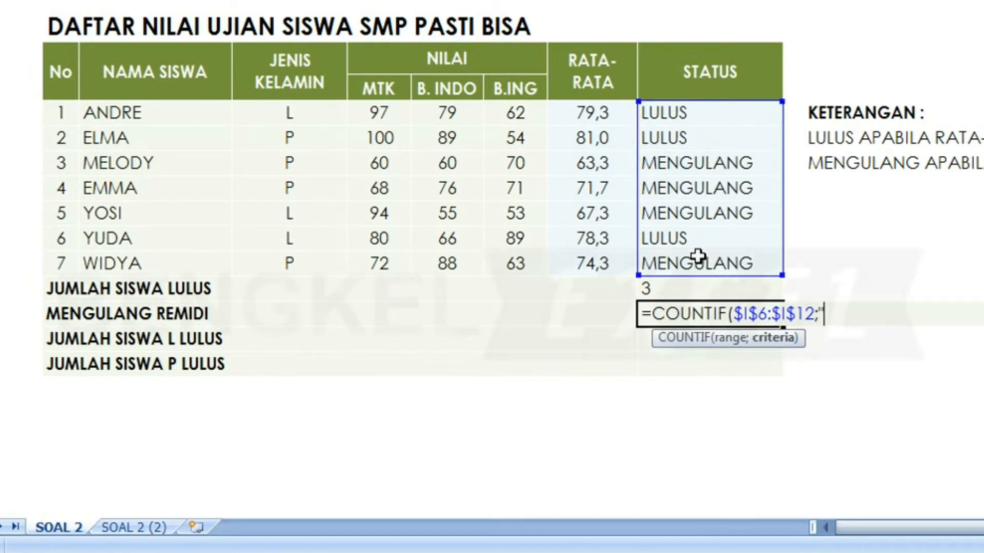
text(ENGU)
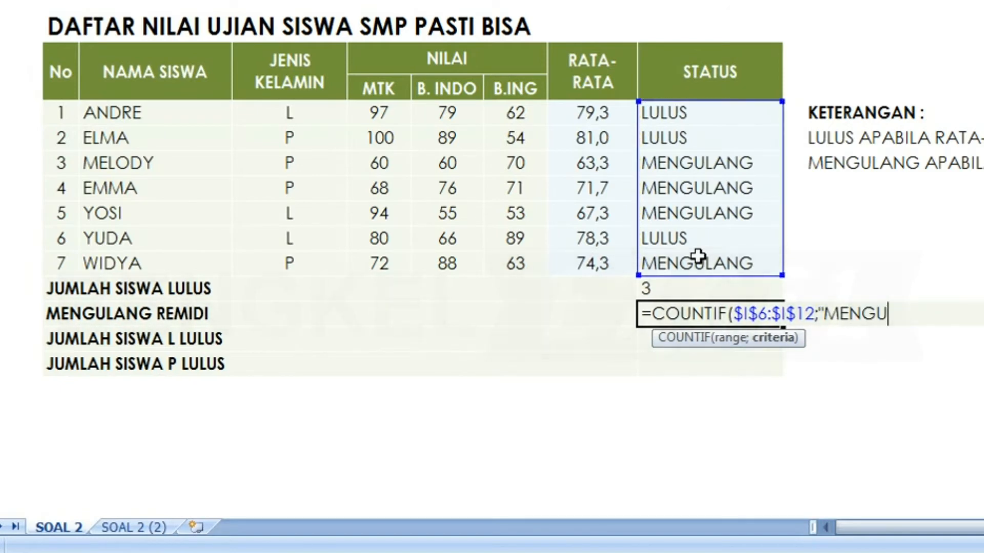
text(LANG"))
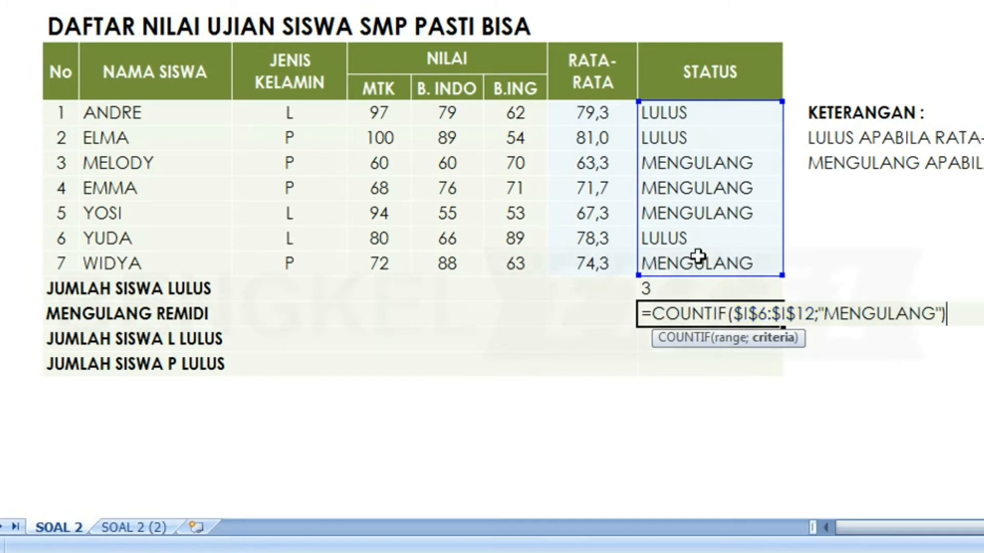
key(Return)
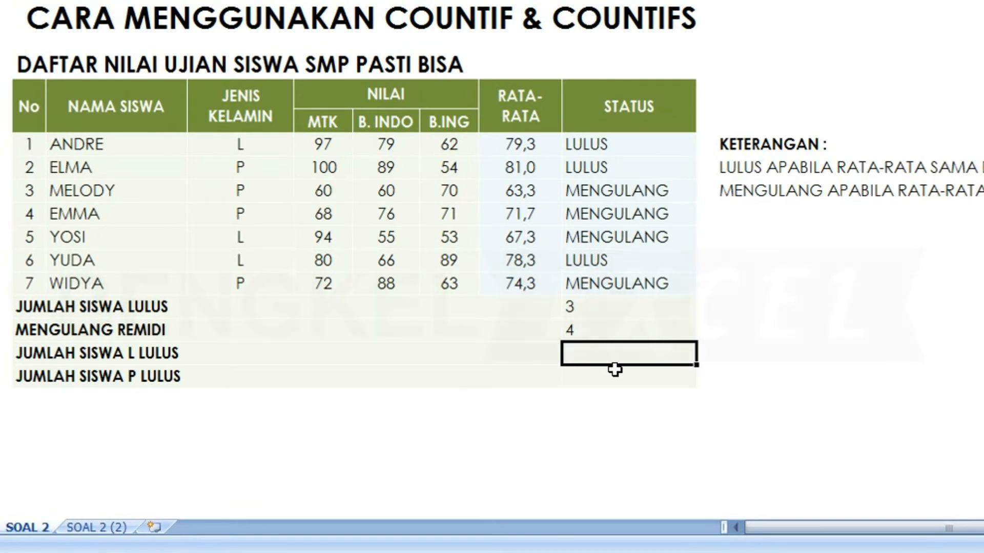
- Start a formula in I15 for the JUMLAH SISWA L LULUS row
text(=)
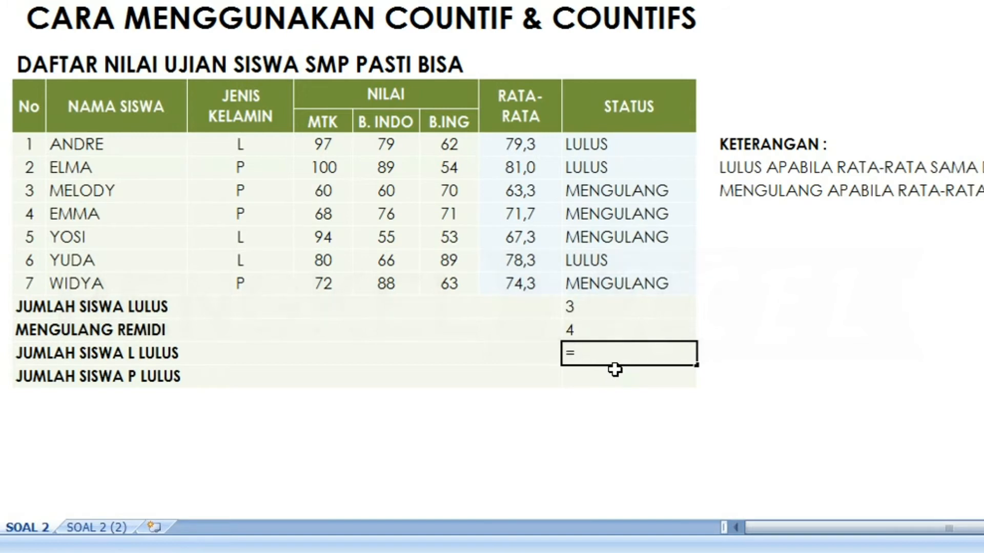